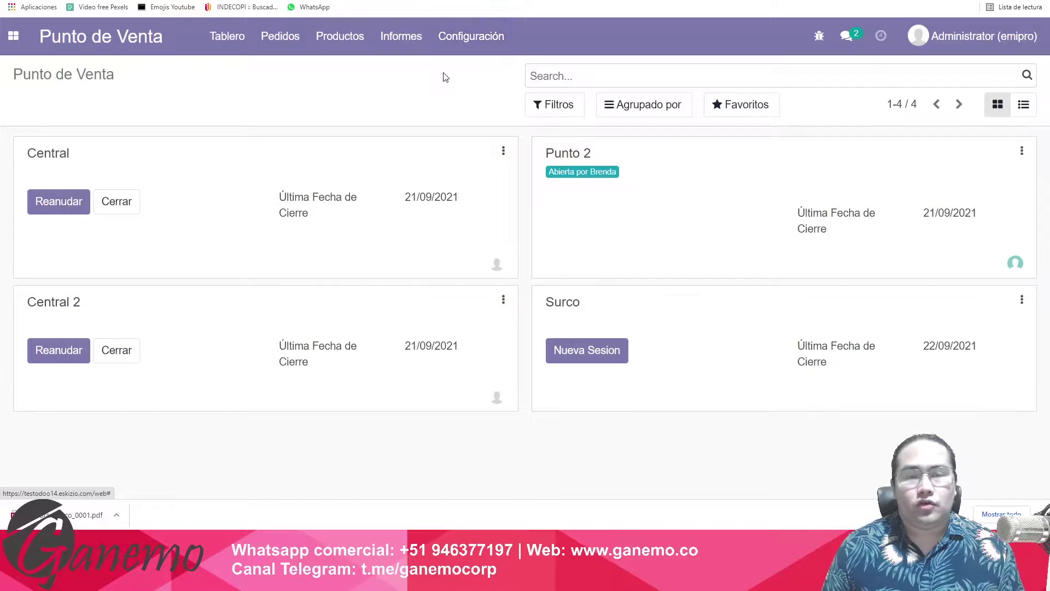
Step: Open the list of accounting journals (Diarios contables) in the Facturacion module's configuration
{"action": "left_click", "coordinate": [13, 35]}
{"action": "left_click", "coordinate": [45, 258]}
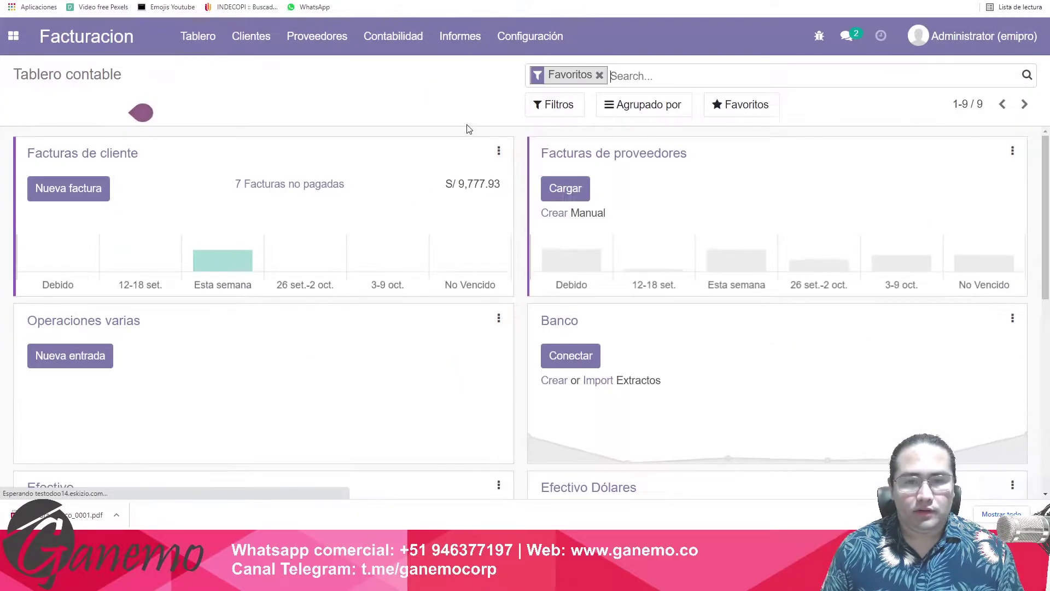
{"action": "left_click", "coordinate": [535, 42]}
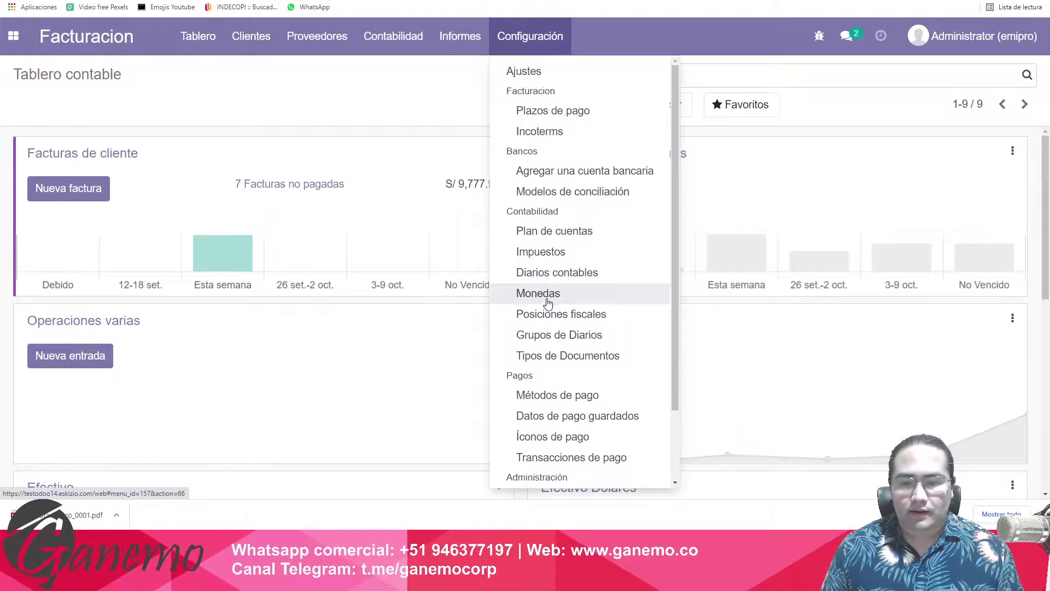
{"action": "left_click", "coordinate": [548, 273]}
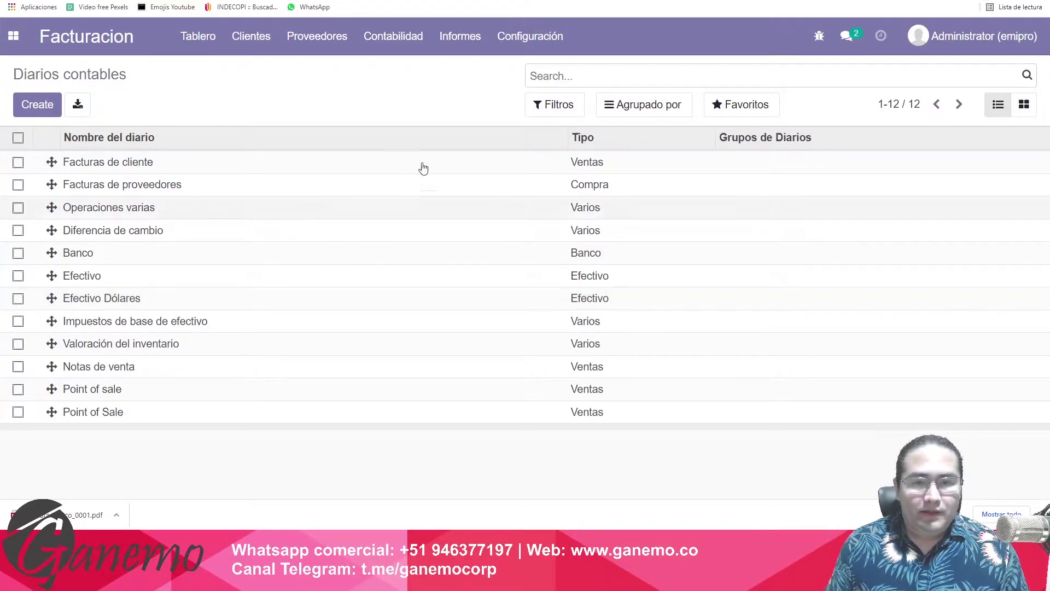
Step: Open the chart of accounts (Plan de cuentas) and search for accounts starting with 1215
{"action": "left_click", "coordinate": [530, 37]}
{"action": "left_click", "coordinate": [549, 231]}
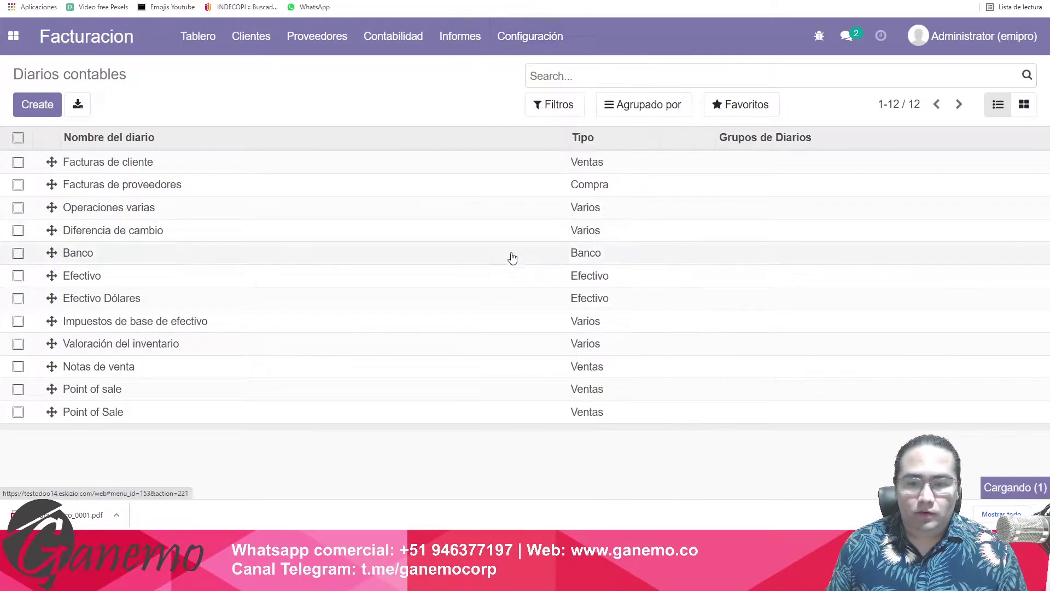
{"action": "scroll", "coordinate": [188, 173], "scroll_direction": "down", "scroll_amount": 15}
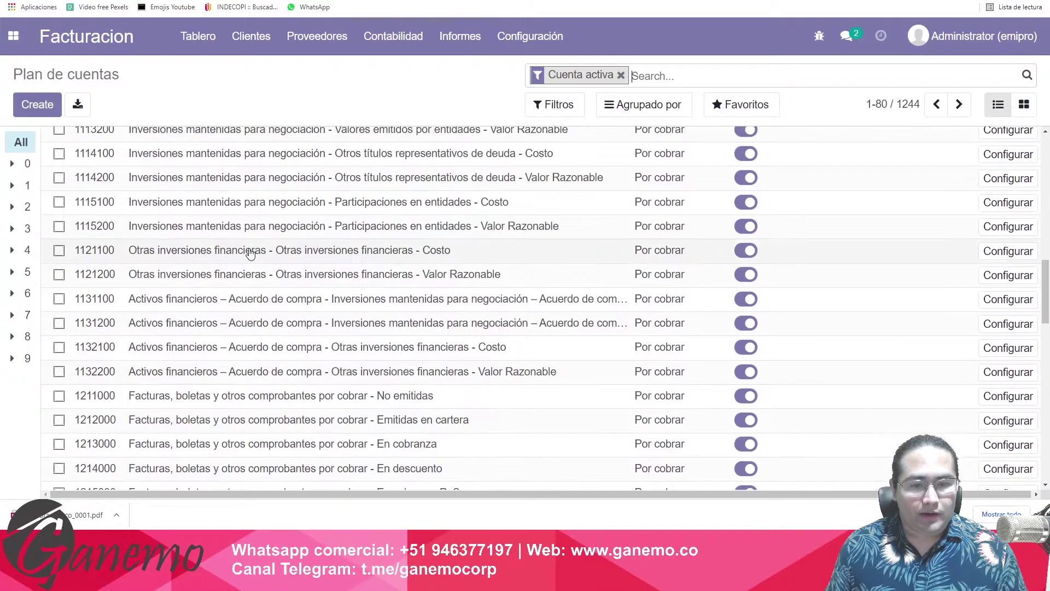
{"action": "type", "text": "1215"}
{"action": "key", "text": "Return"}
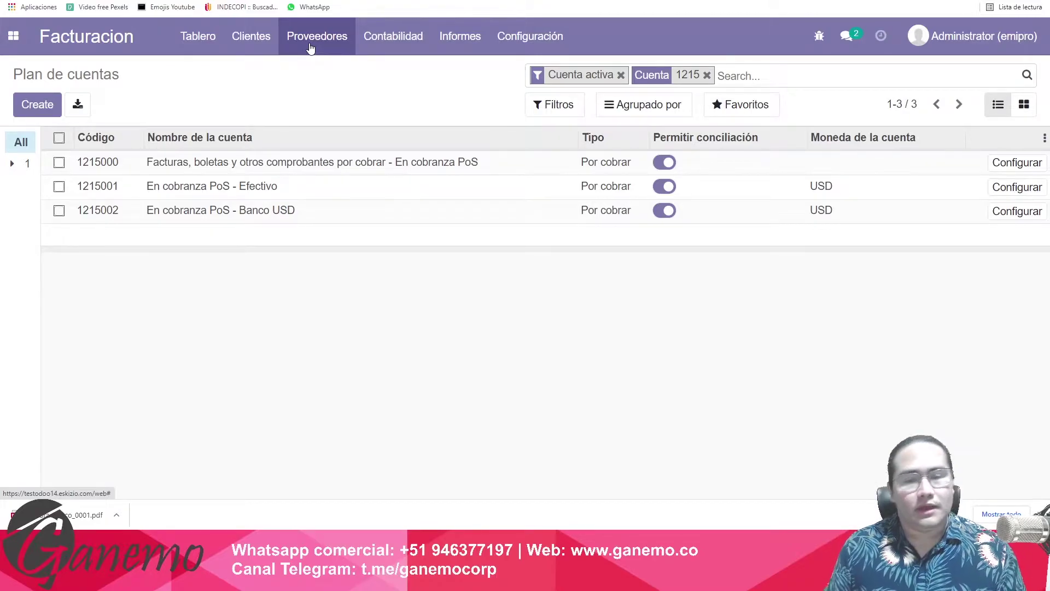
Step: Switch to the Punto de Venta module and open its payment methods list (Metodos de Pago)
{"action": "left_click", "coordinate": [20, 39]}
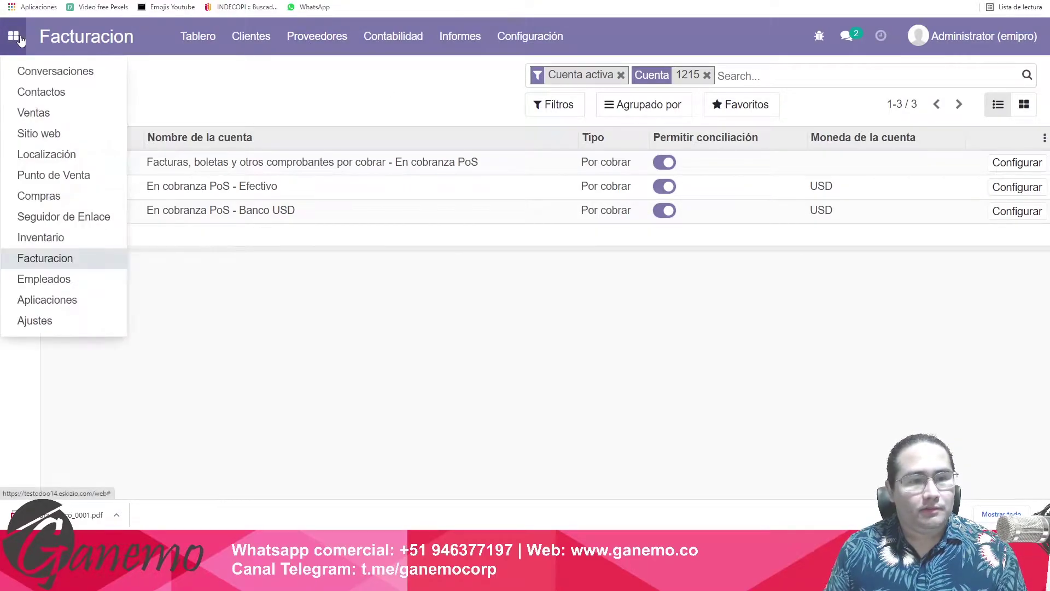
{"action": "left_click", "coordinate": [55, 175]}
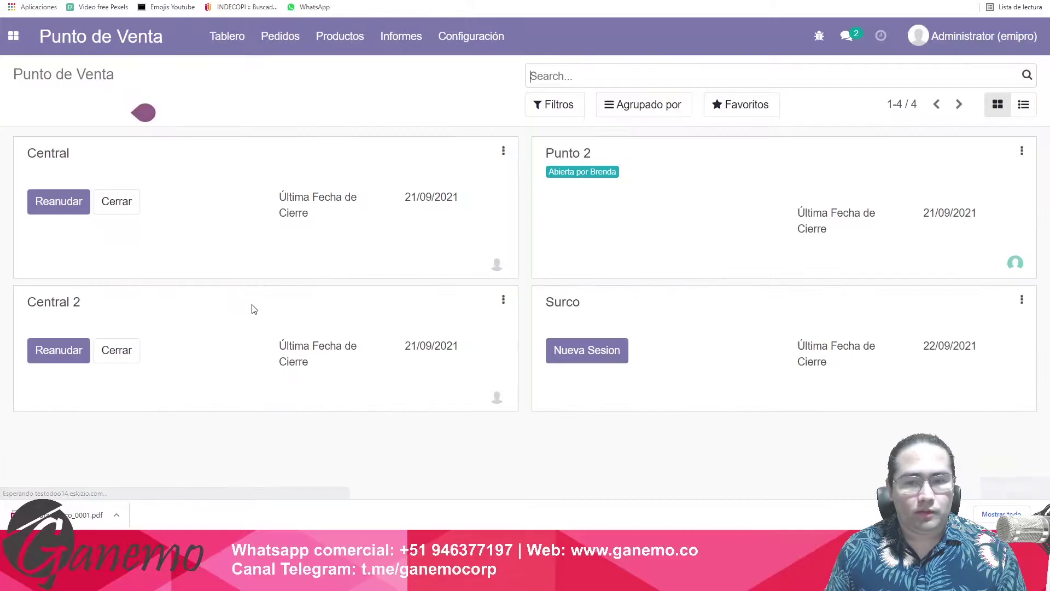
{"action": "left_click", "coordinate": [468, 38]}
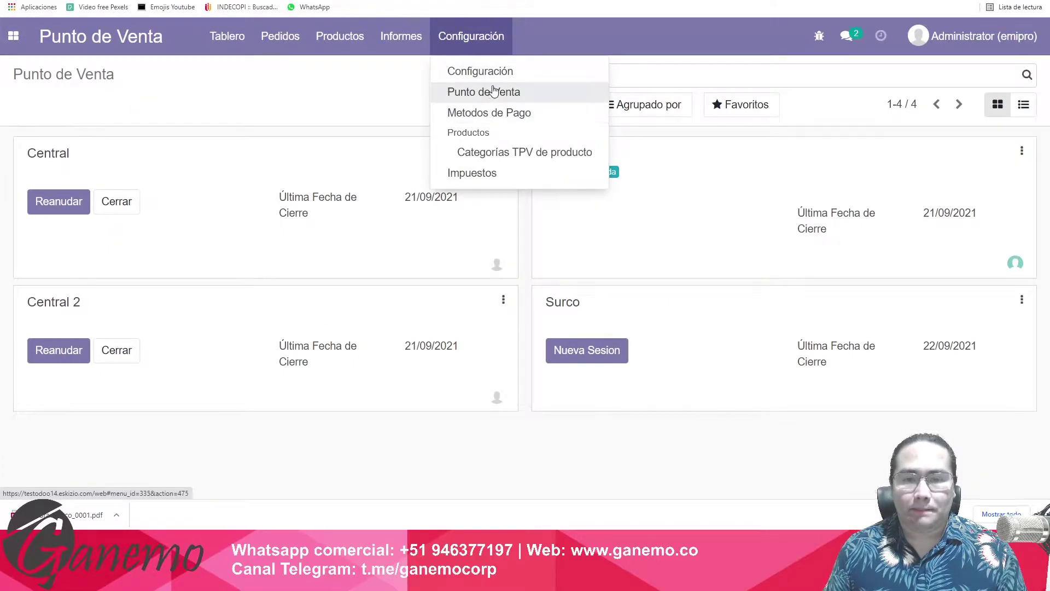
{"action": "left_click", "coordinate": [496, 114]}
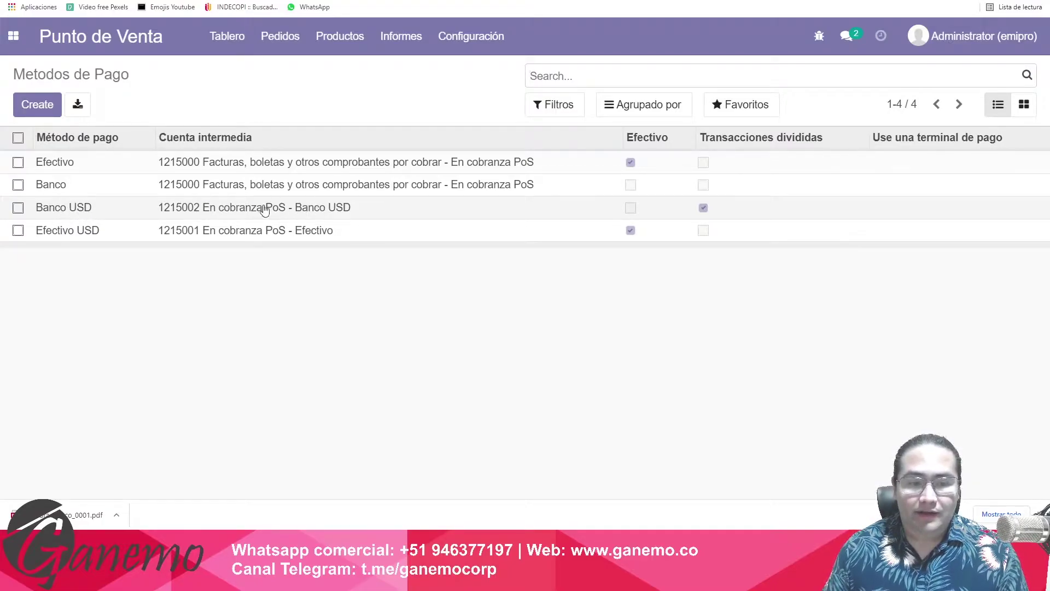
Step: Review the intermediate account and cash journal of the Efectivo USD payment method in edit mode, save it and return to the payment methods list
{"action": "left_click", "coordinate": [82, 232]}
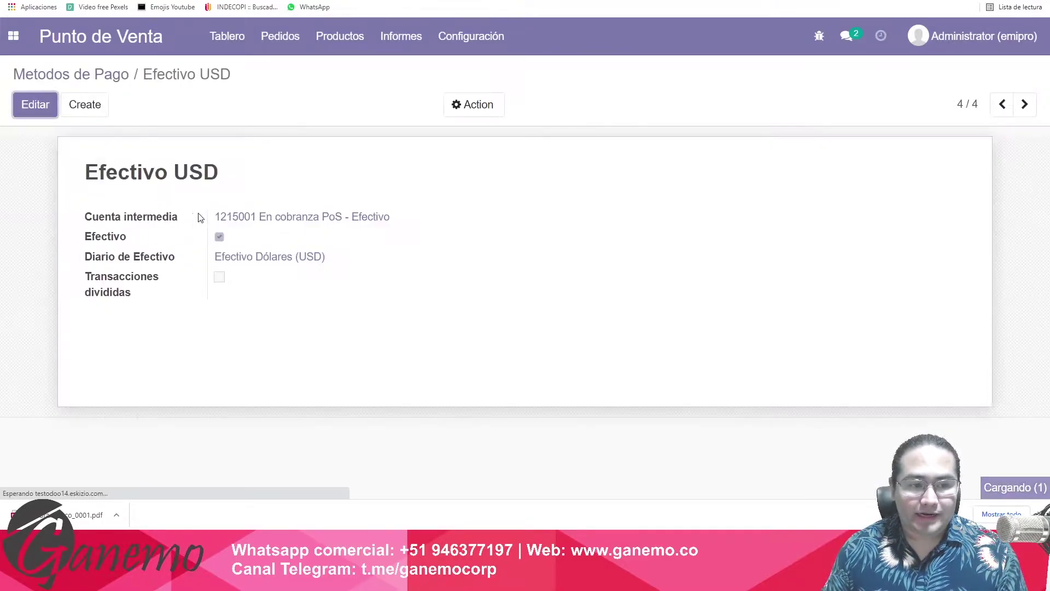
{"action": "left_click", "coordinate": [36, 108]}
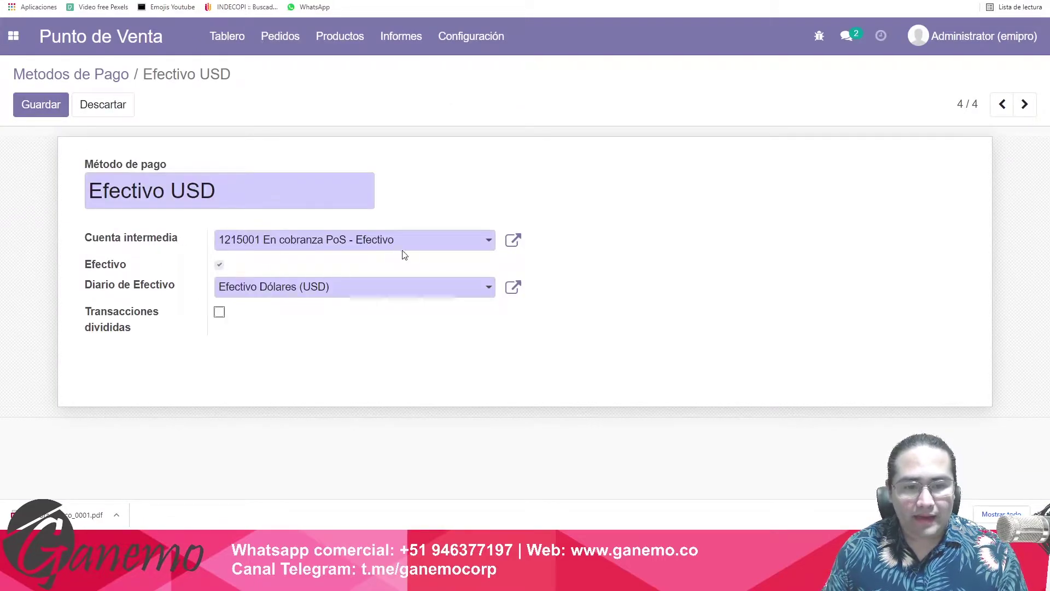
{"action": "left_click", "coordinate": [176, 241]}
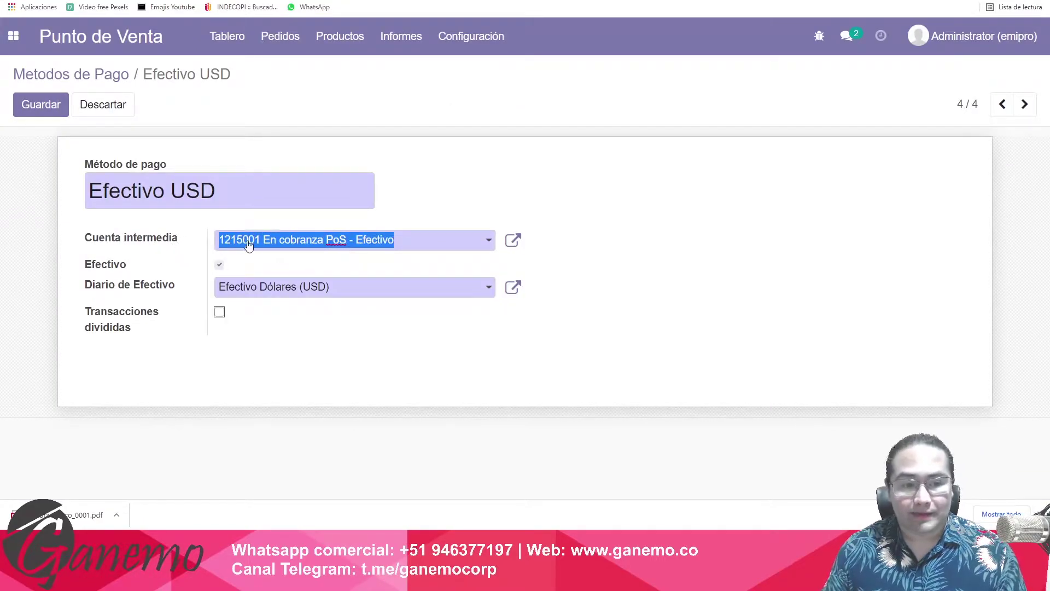
{"action": "left_click_drag", "start_coordinate": [85, 265], "coordinate": [104, 350]}
{"action": "left_click", "coordinate": [223, 425]}
{"action": "left_click_drag", "start_coordinate": [345, 298], "coordinate": [226, 299]}
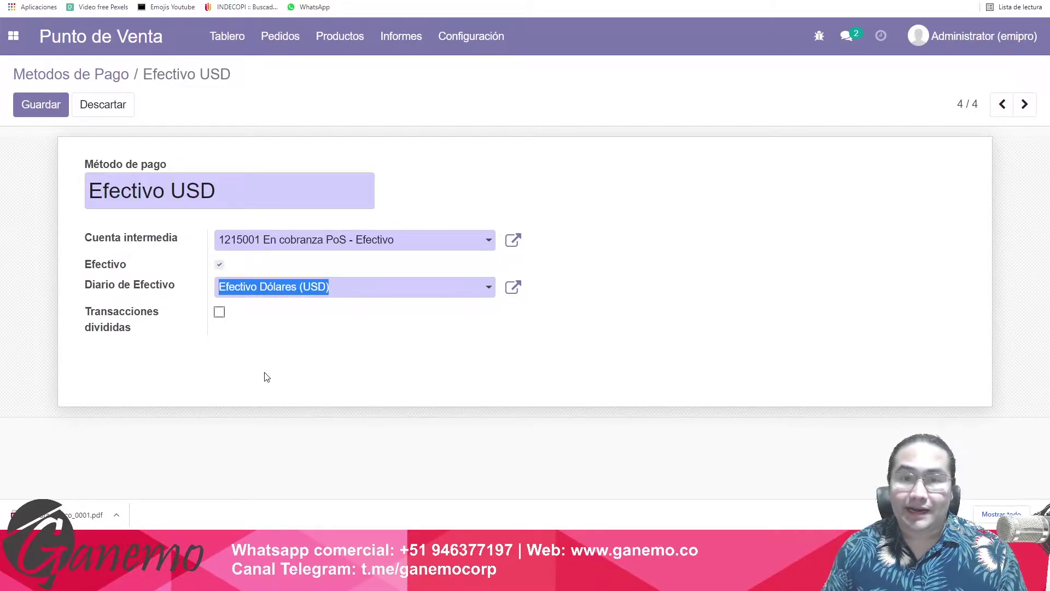
{"action": "left_click", "coordinate": [184, 453]}
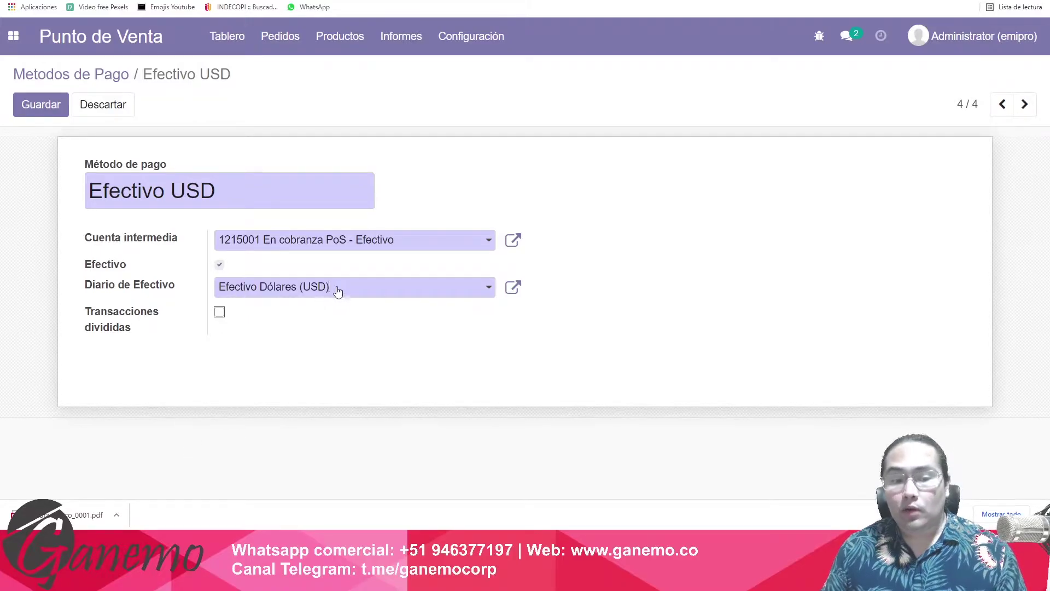
{"action": "left_click_drag", "start_coordinate": [342, 291], "coordinate": [204, 288]}
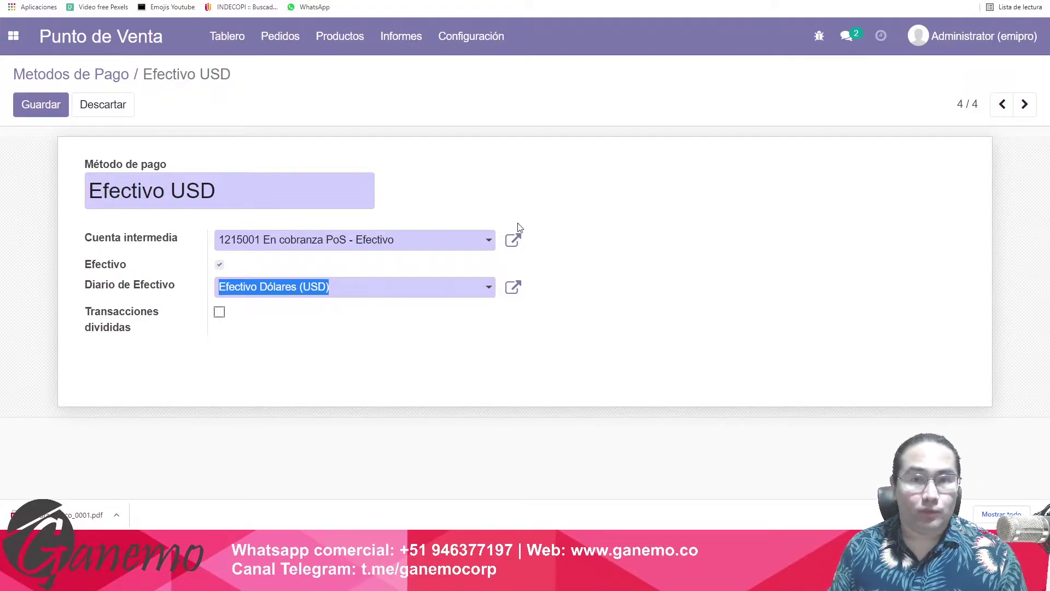
{"action": "left_click", "coordinate": [59, 111]}
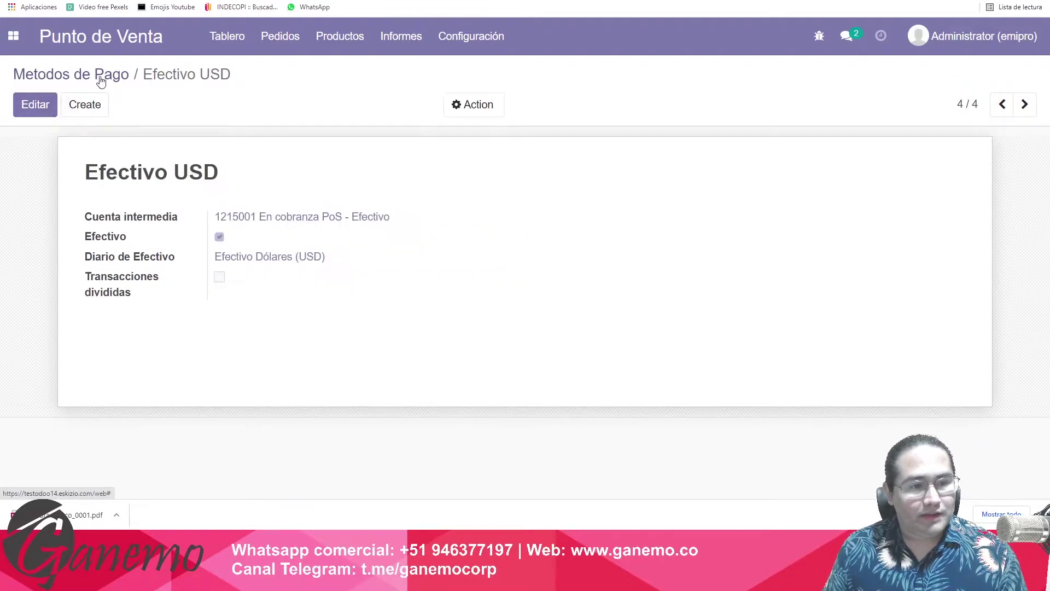
{"action": "left_click", "coordinate": [98, 75]}
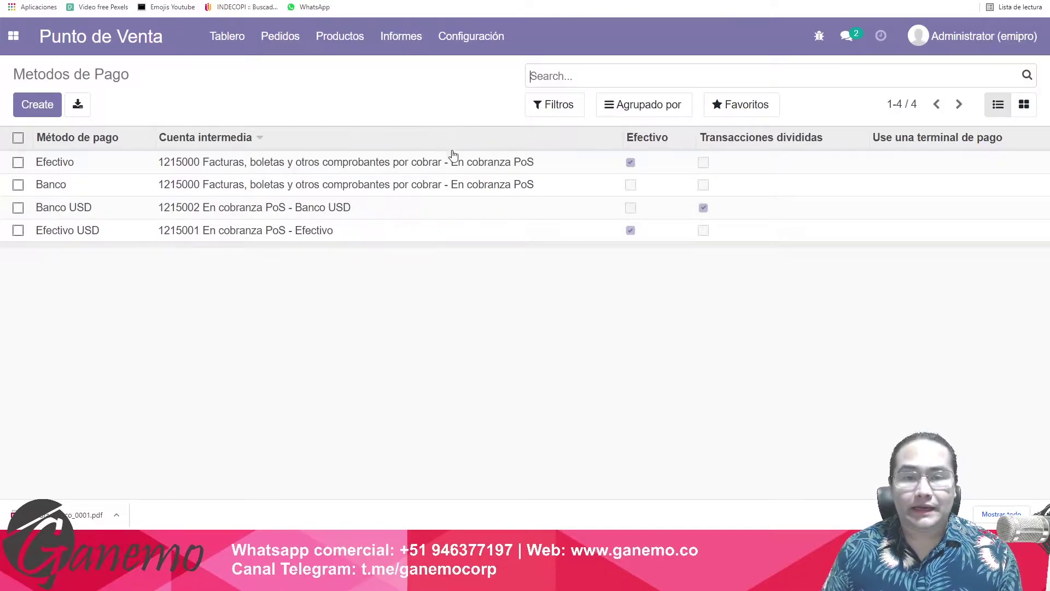
Step: Open the Surco point of sale from the point of sale configuration list for editing
{"action": "left_click", "coordinate": [471, 36]}
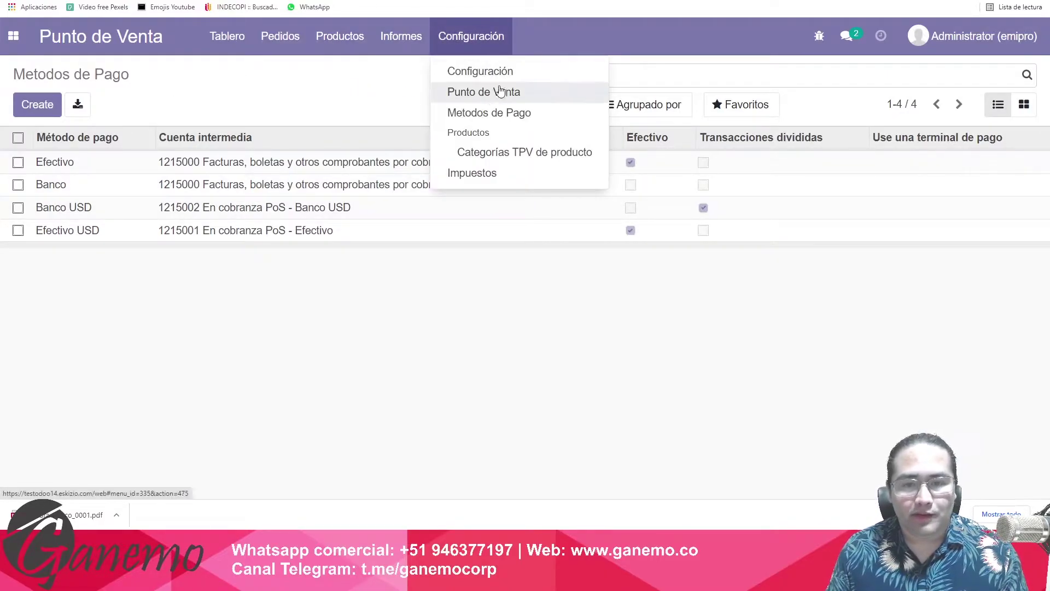
{"action": "left_click", "coordinate": [462, 93]}
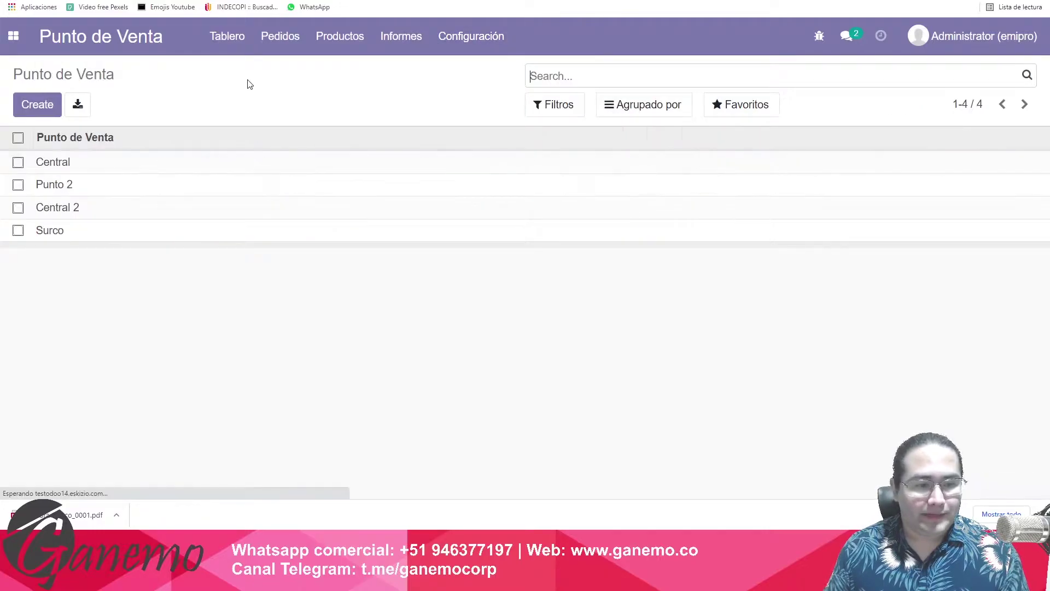
{"action": "left_click", "coordinate": [61, 232]}
{"action": "left_click", "coordinate": [46, 106]}
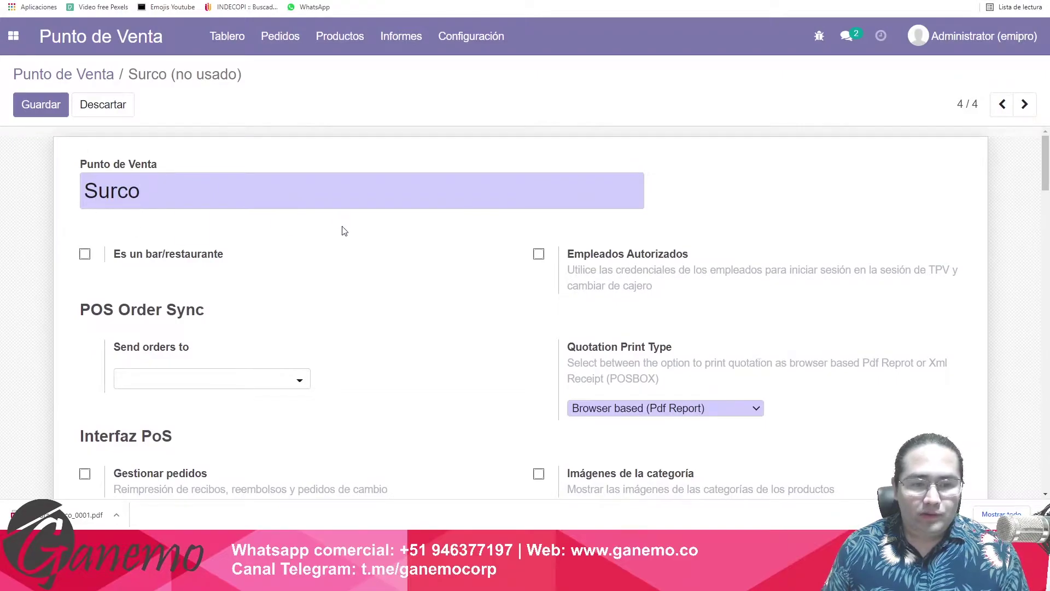
Step: Examine the default price list in the Precio section of the Surco settings and where price lists (Tarifas) are managed
{"action": "scroll", "coordinate": [506, 204], "scroll_direction": "down", "scroll_amount": 5}
{"action": "scroll", "coordinate": [487, 345], "scroll_direction": "down", "scroll_amount": 3}
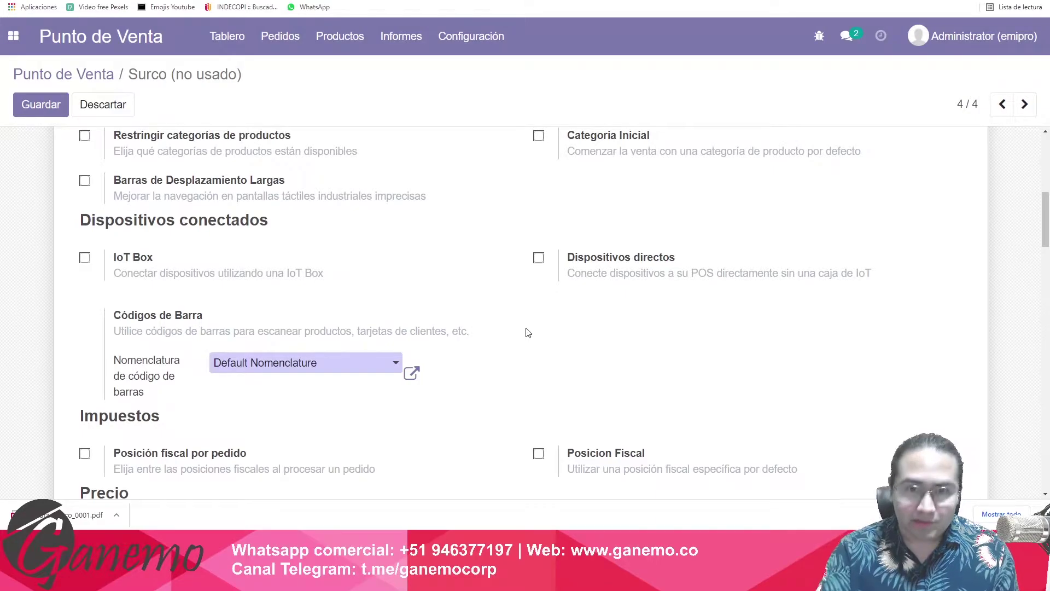
{"action": "scroll", "coordinate": [527, 332], "scroll_direction": "down", "scroll_amount": 5}
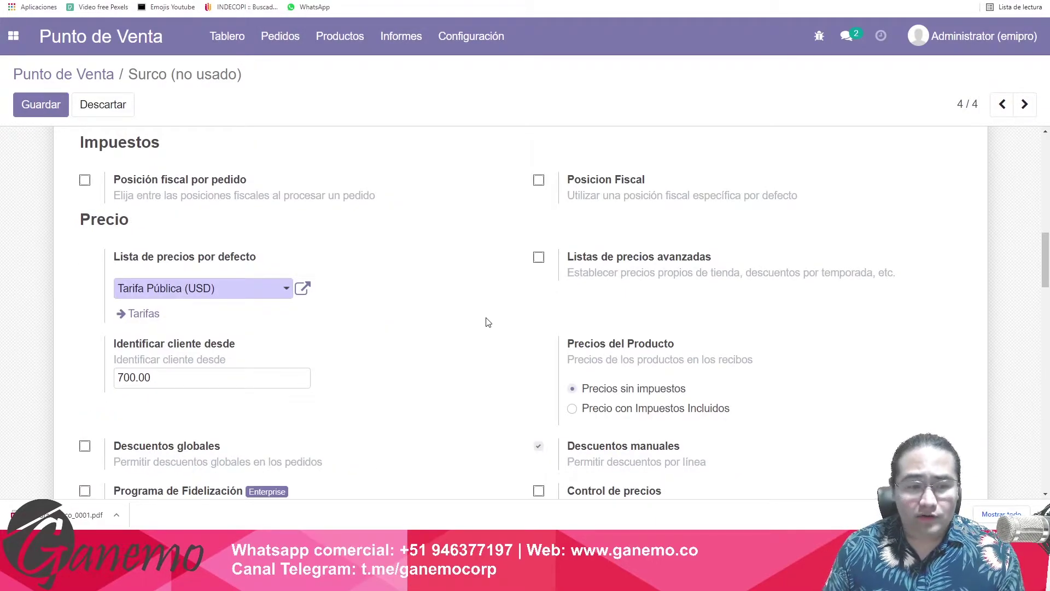
{"action": "scroll", "coordinate": [459, 331], "scroll_direction": "up", "scroll_amount": 1}
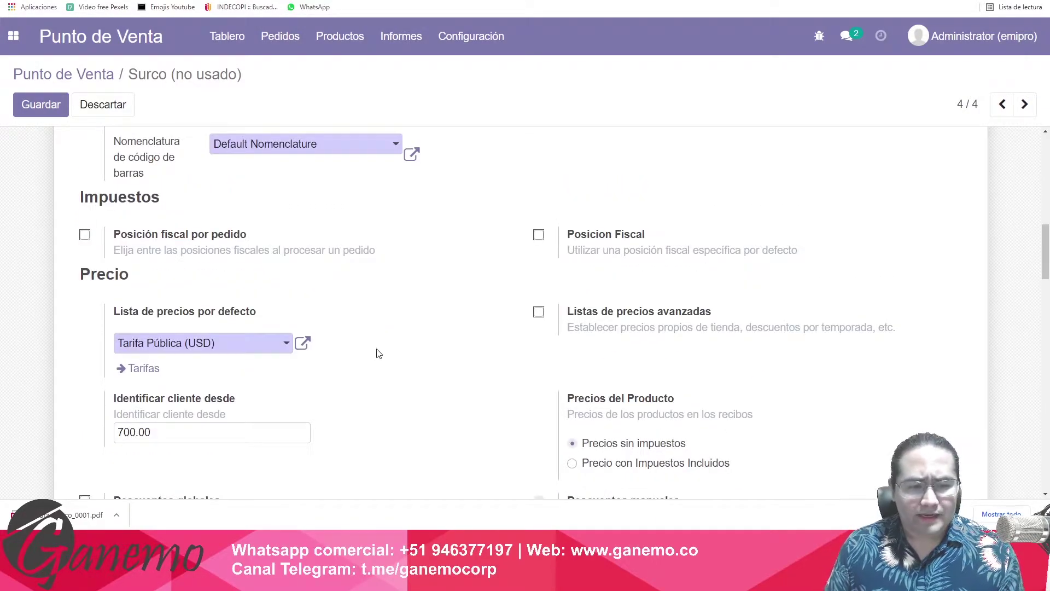
{"action": "scroll", "coordinate": [392, 344], "scroll_direction": "up", "scroll_amount": 2}
{"action": "scroll", "coordinate": [393, 344], "scroll_direction": "down", "scroll_amount": 3}
{"action": "left_click_drag", "start_coordinate": [116, 256], "coordinate": [116, 288]}
{"action": "left_click", "coordinate": [130, 299]}
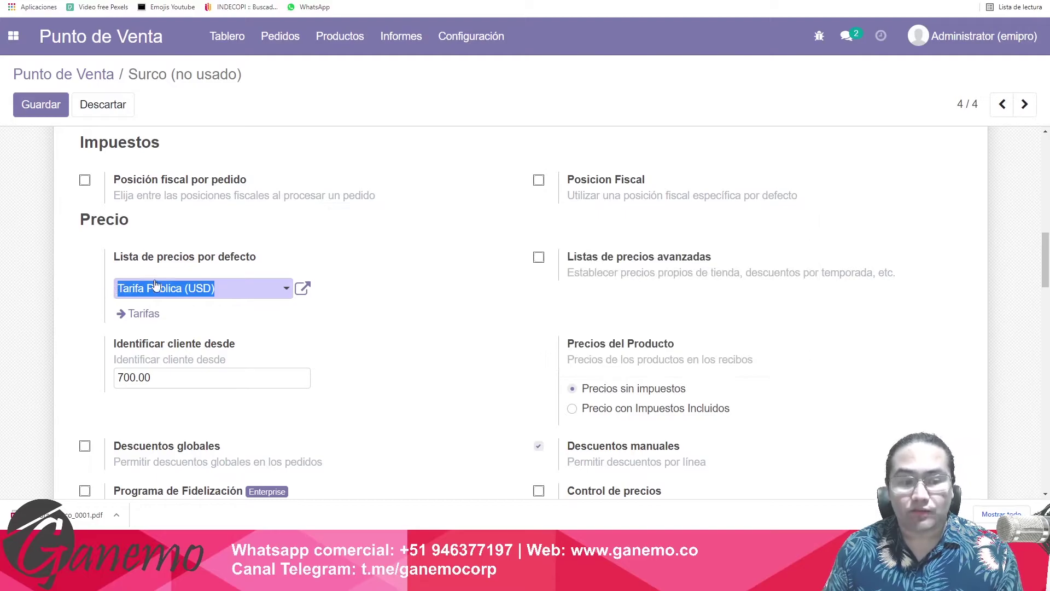
{"action": "left_click", "coordinate": [339, 36]}
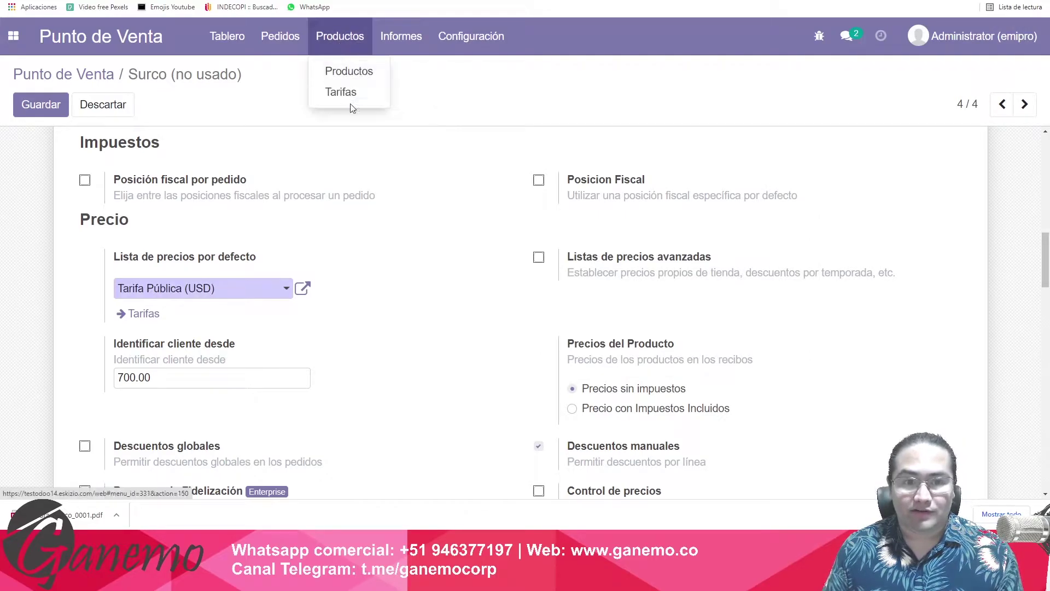
{"action": "left_click", "coordinate": [417, 255]}
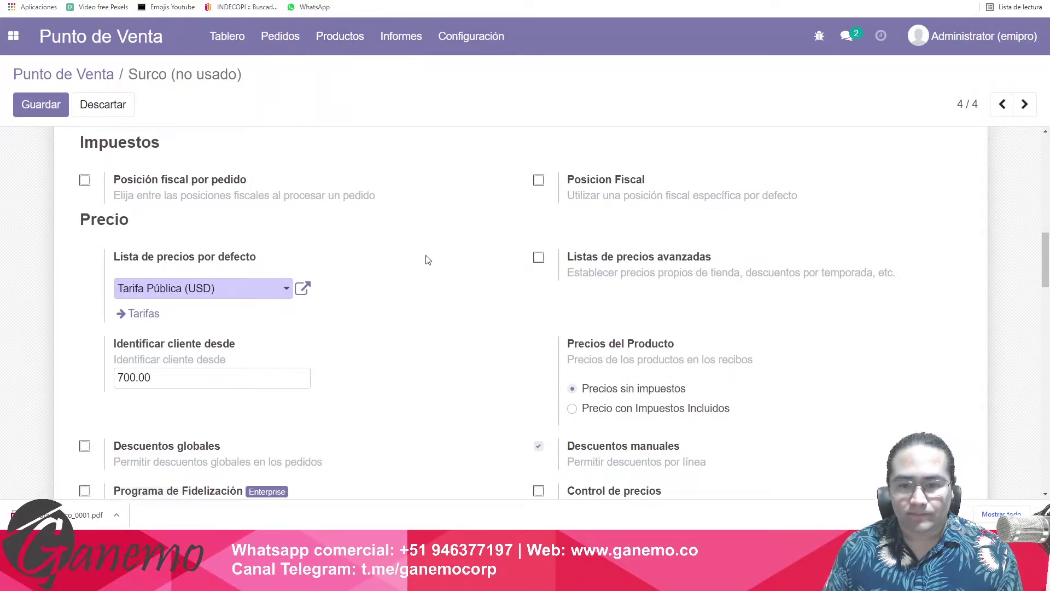
Step: Check the payment methods assigned in the Pagos section of the Surco point of sale
{"action": "scroll", "coordinate": [376, 259], "scroll_direction": "down", "scroll_amount": 3}
{"action": "scroll", "coordinate": [376, 258], "scroll_direction": "down", "scroll_amount": 3}
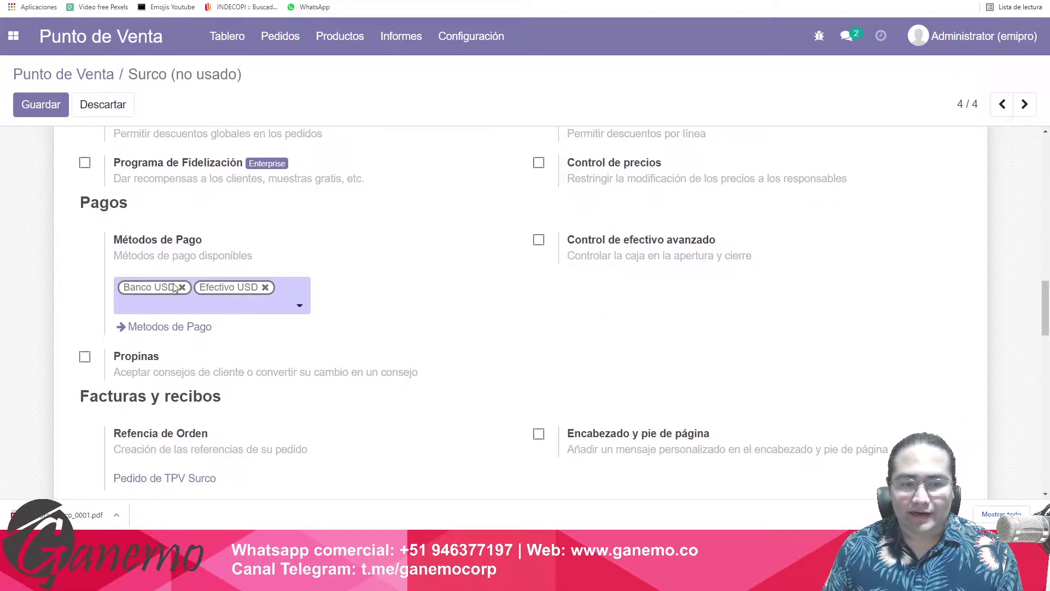
{"action": "left_click", "coordinate": [470, 36]}
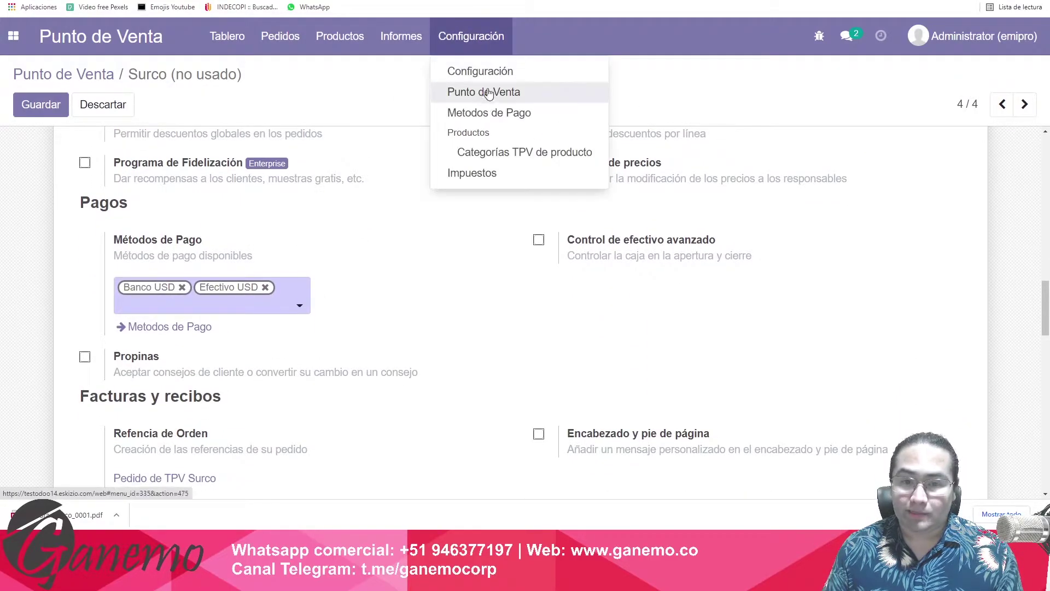
{"action": "left_click", "coordinate": [334, 116]}
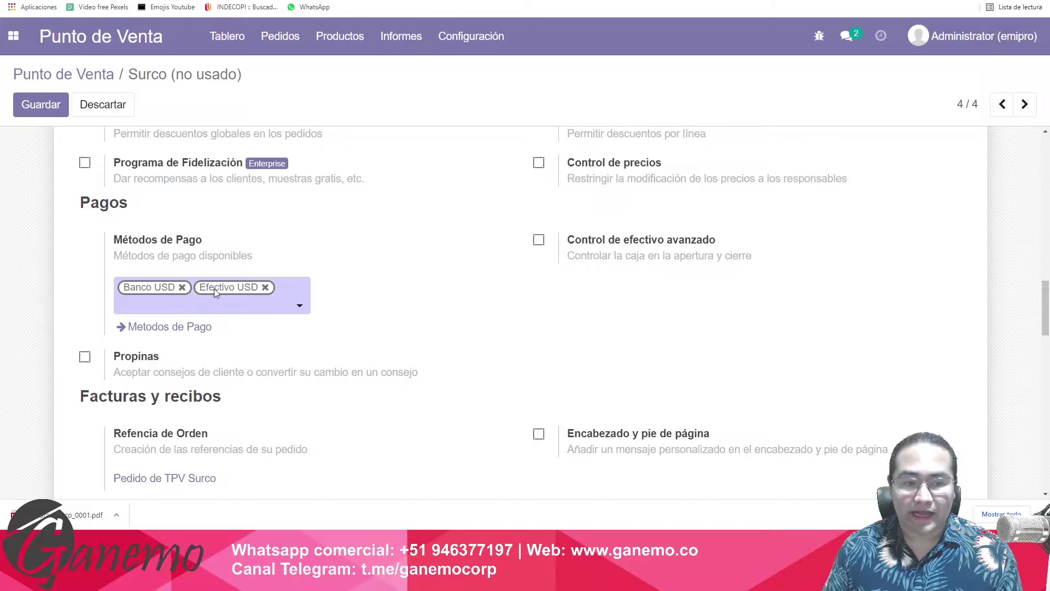
Step: Review the sales journal (Diario de Ventas) in the Contabilidad section of the Surco point of sale
{"action": "scroll", "coordinate": [481, 246], "scroll_direction": "down", "scroll_amount": 10}
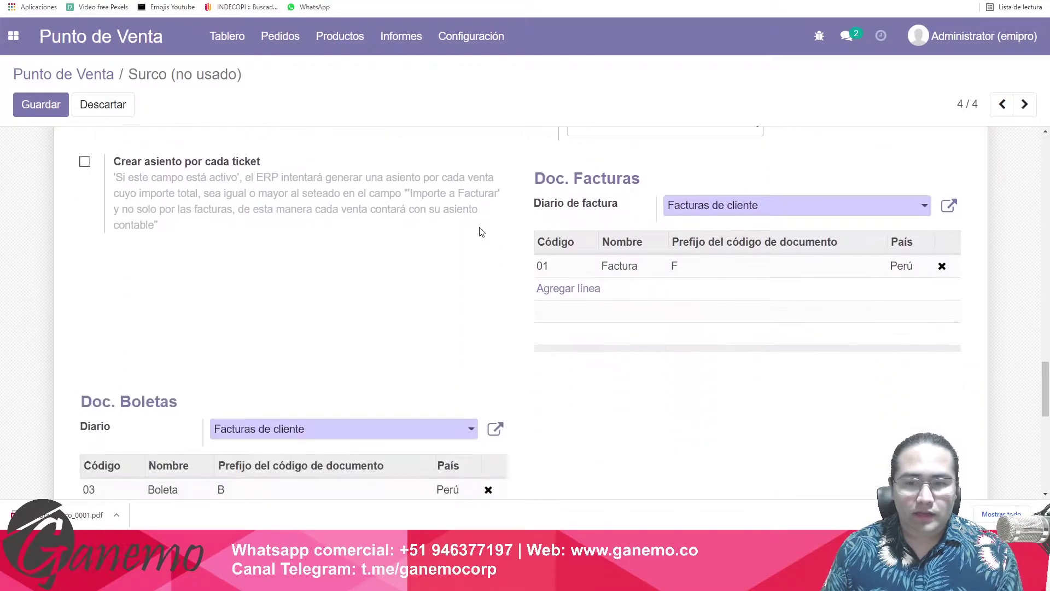
{"action": "scroll", "coordinate": [487, 232], "scroll_direction": "down", "scroll_amount": 8}
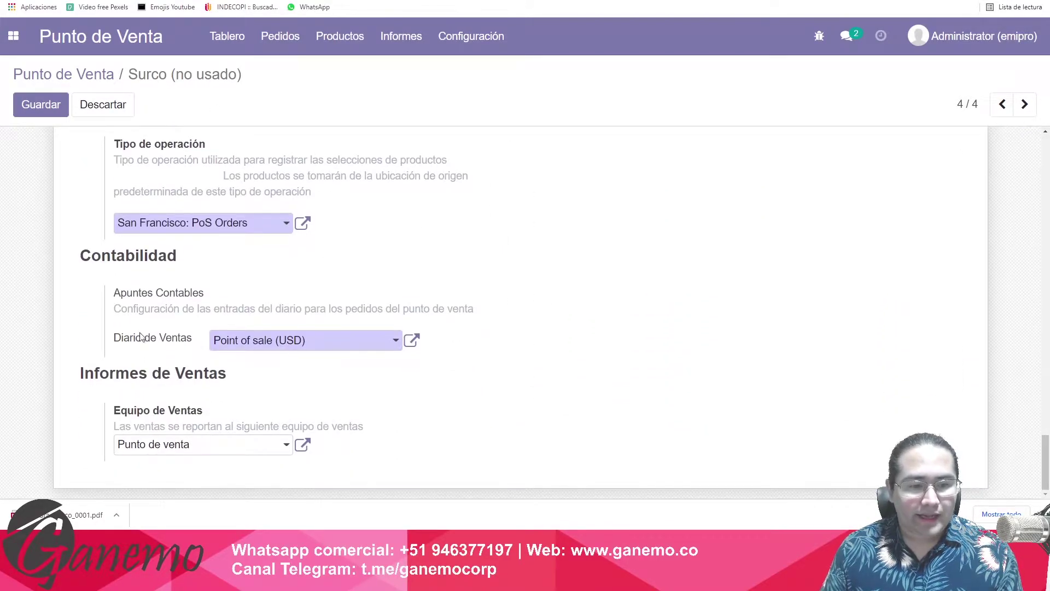
{"action": "left_click_drag", "start_coordinate": [122, 338], "coordinate": [189, 340]}
{"action": "left_click", "coordinate": [172, 350]}
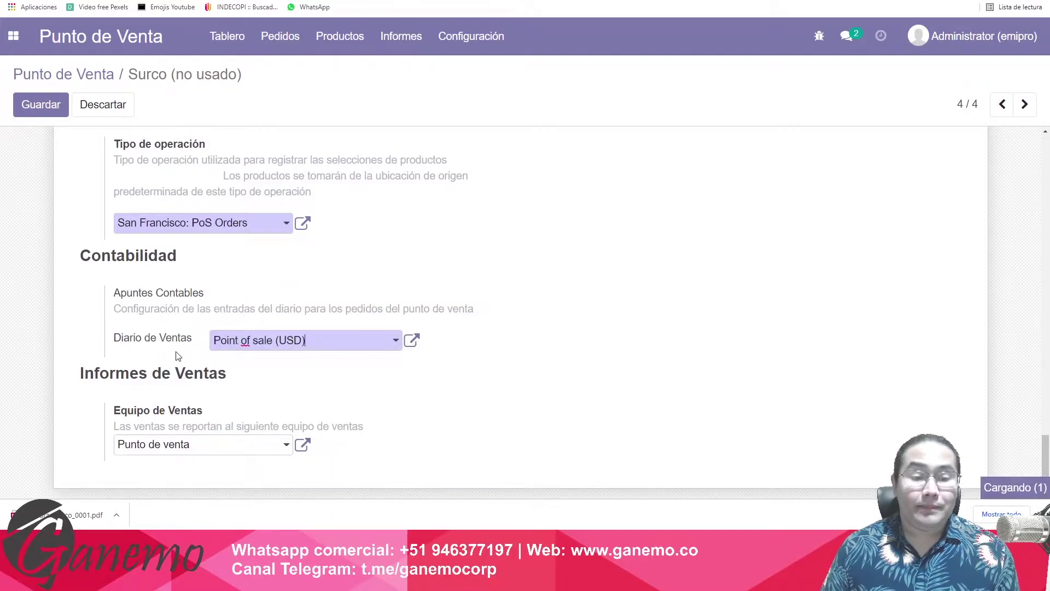
{"action": "left_click", "coordinate": [304, 346]}
{"action": "left_click", "coordinate": [319, 305]}
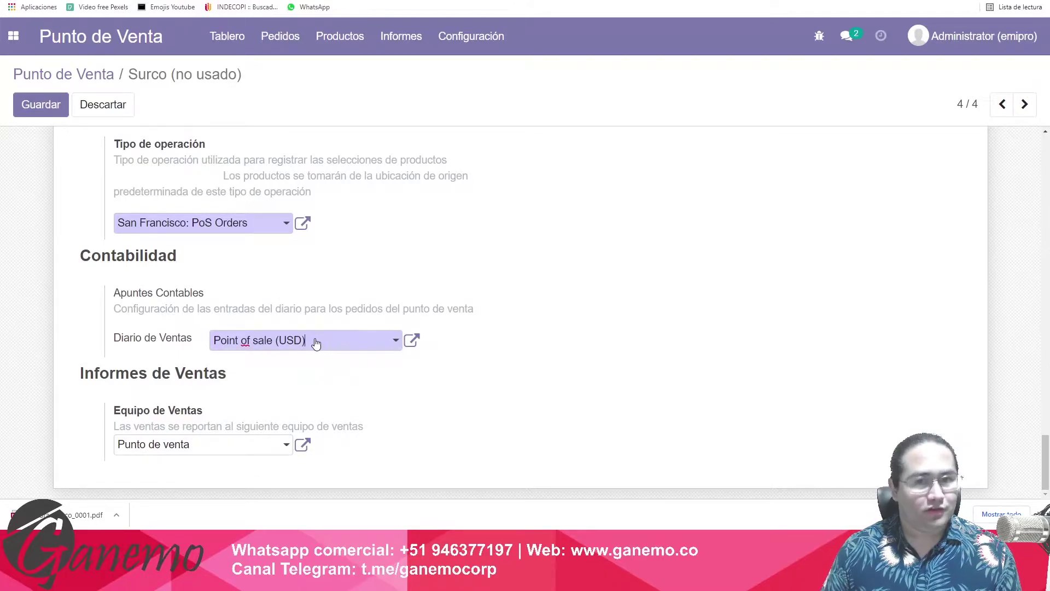
{"action": "left_click_drag", "start_coordinate": [321, 342], "coordinate": [179, 342]}
{"action": "left_click", "coordinate": [164, 345]}
{"action": "left_click", "coordinate": [119, 346]}
{"action": "left_click", "coordinate": [61, 344]}
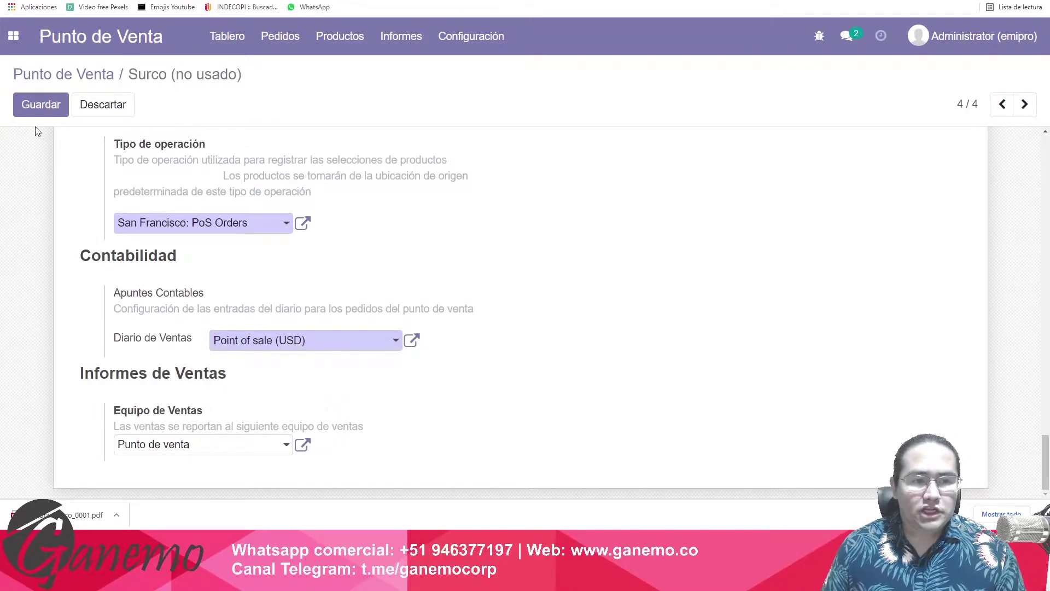
Step: Save the Surco point of sale settings and start a new Surco session from the dashboard
{"action": "scroll", "coordinate": [553, 273], "scroll_direction": "up", "scroll_amount": 15}
{"action": "scroll", "coordinate": [531, 283], "scroll_direction": "up", "scroll_amount": 5}
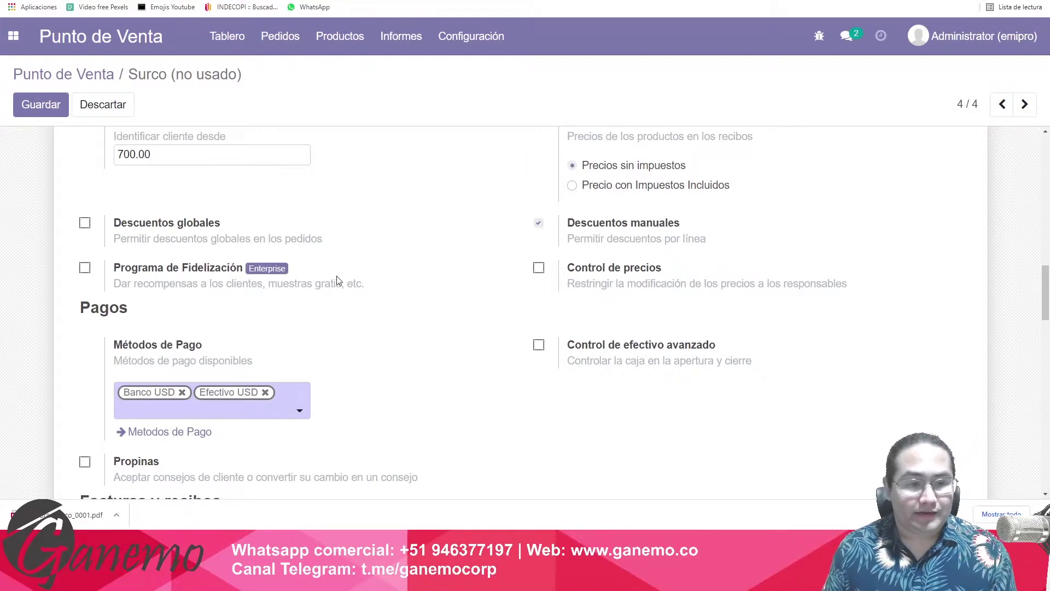
{"action": "scroll", "coordinate": [338, 281], "scroll_direction": "up", "scroll_amount": 1}
{"action": "left_click", "coordinate": [41, 104]}
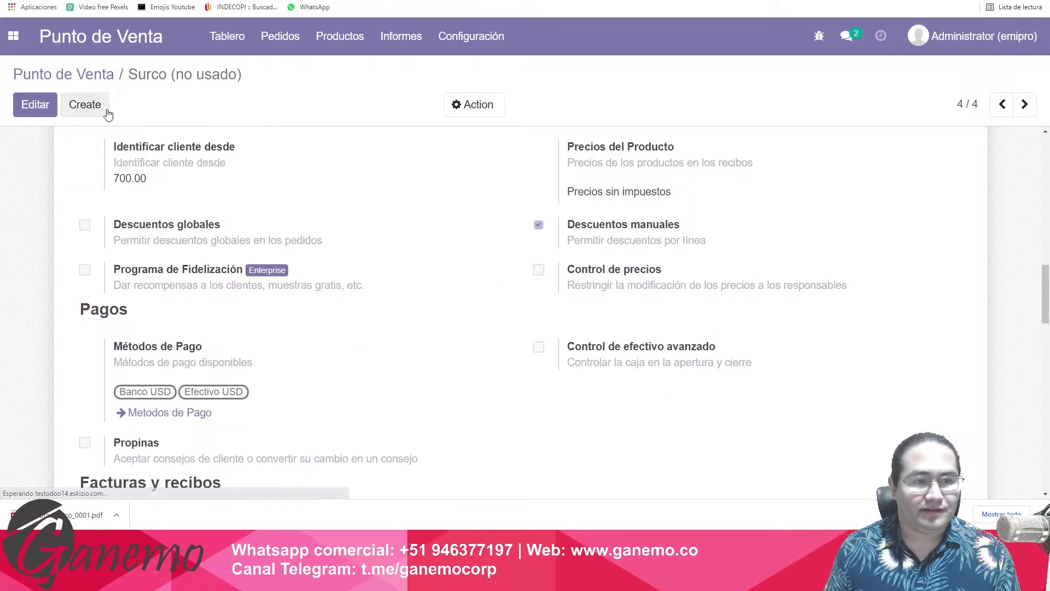
{"action": "left_click", "coordinate": [63, 73]}
{"action": "left_click", "coordinate": [103, 36]}
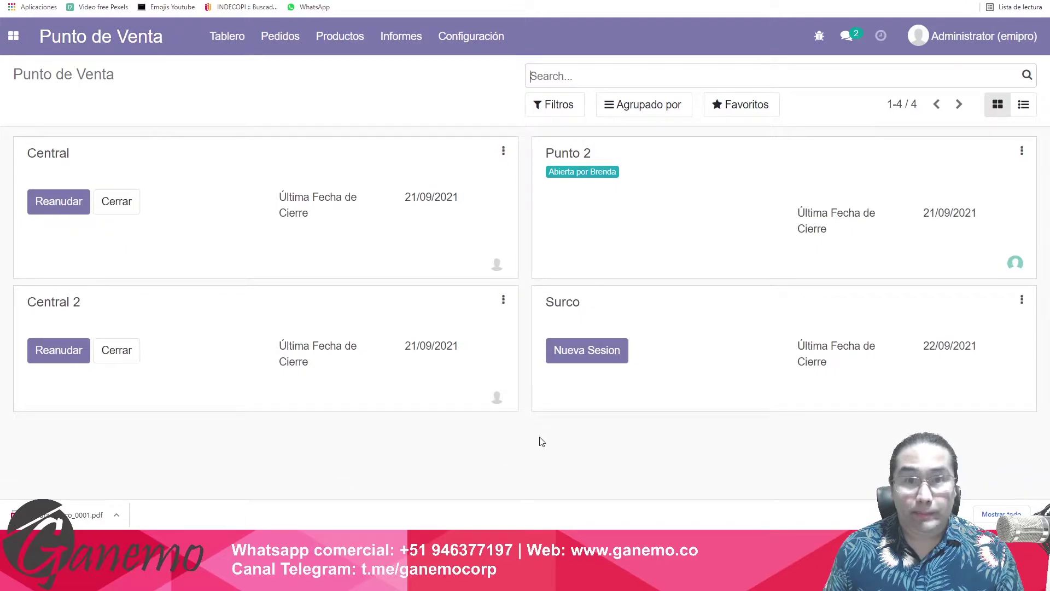
{"action": "left_click", "coordinate": [577, 353]}
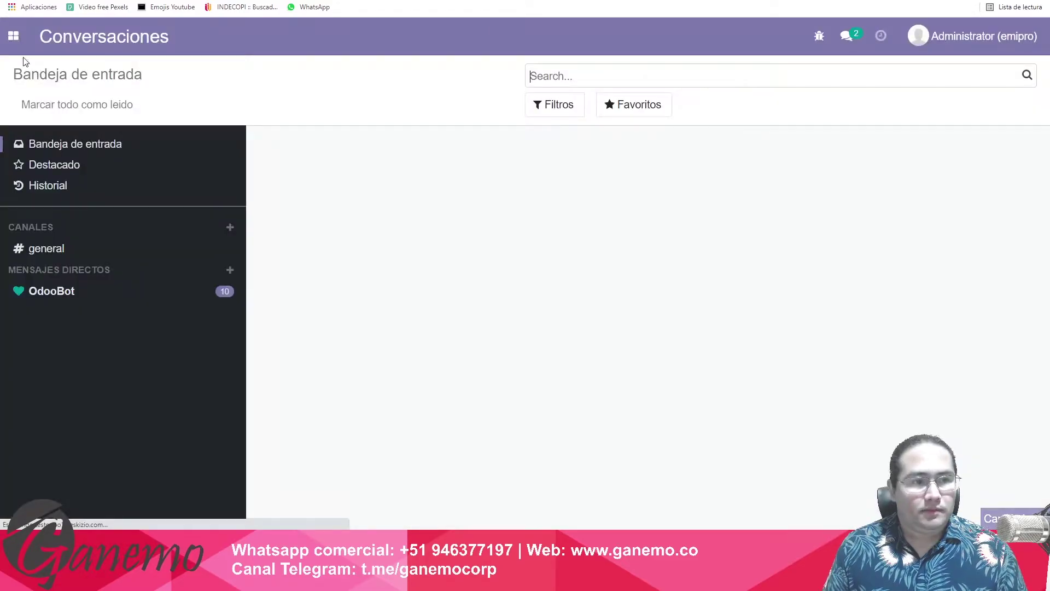
Step: Open the Punto de Venta product list in the backend to check the product prices in soles
{"action": "left_click", "coordinate": [13, 36]}
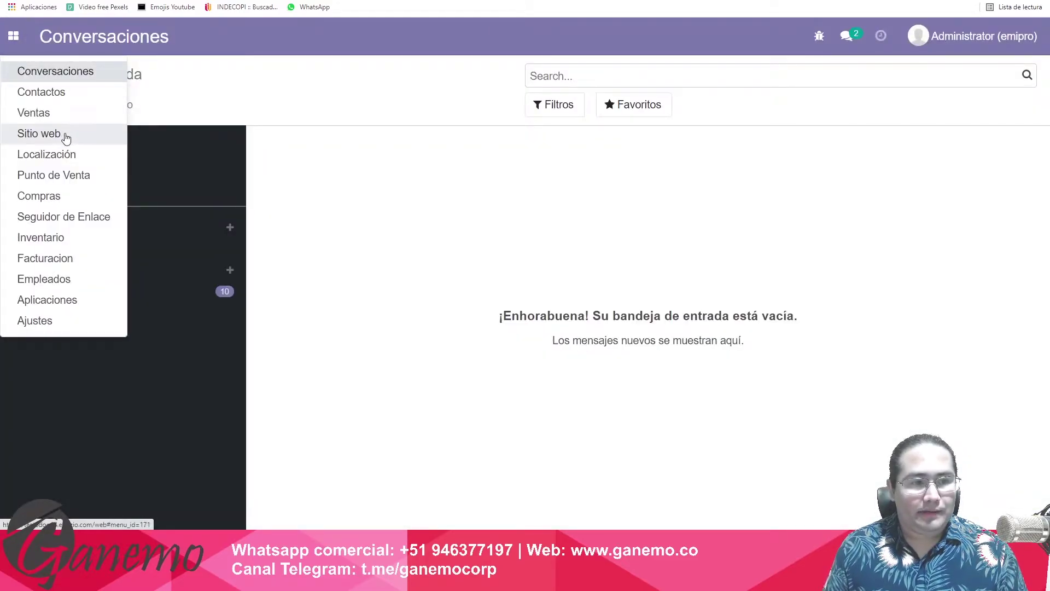
{"action": "left_click", "coordinate": [144, 112]}
{"action": "left_click", "coordinate": [339, 36]}
{"action": "left_click", "coordinate": [363, 70]}
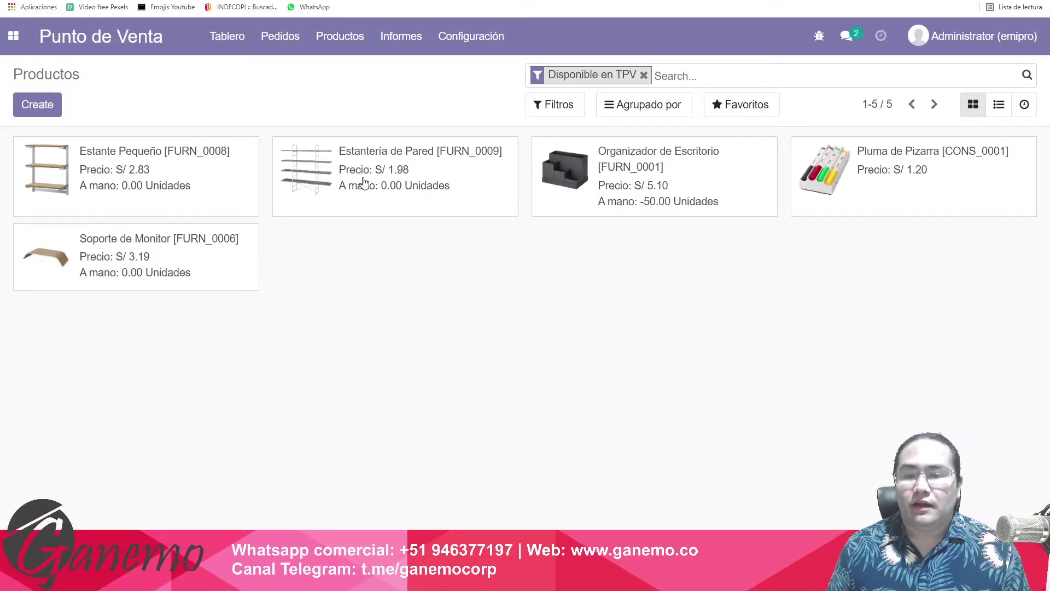
Step: Inspect the USD price list Tarifa Pública among the point of sale price lists
{"action": "left_click", "coordinate": [338, 37]}
{"action": "left_click", "coordinate": [354, 94]}
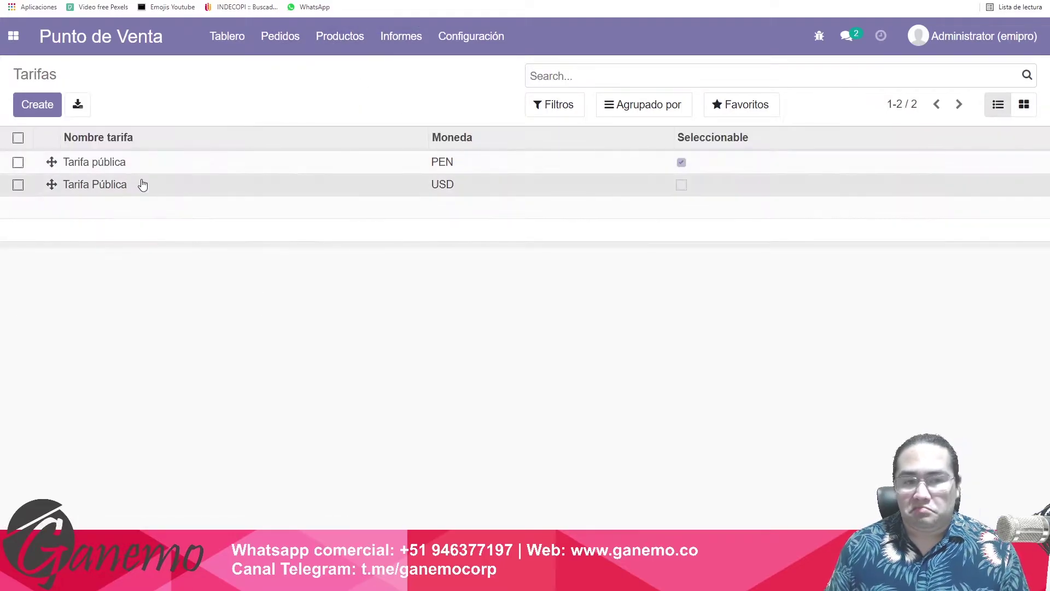
{"action": "left_click", "coordinate": [141, 184]}
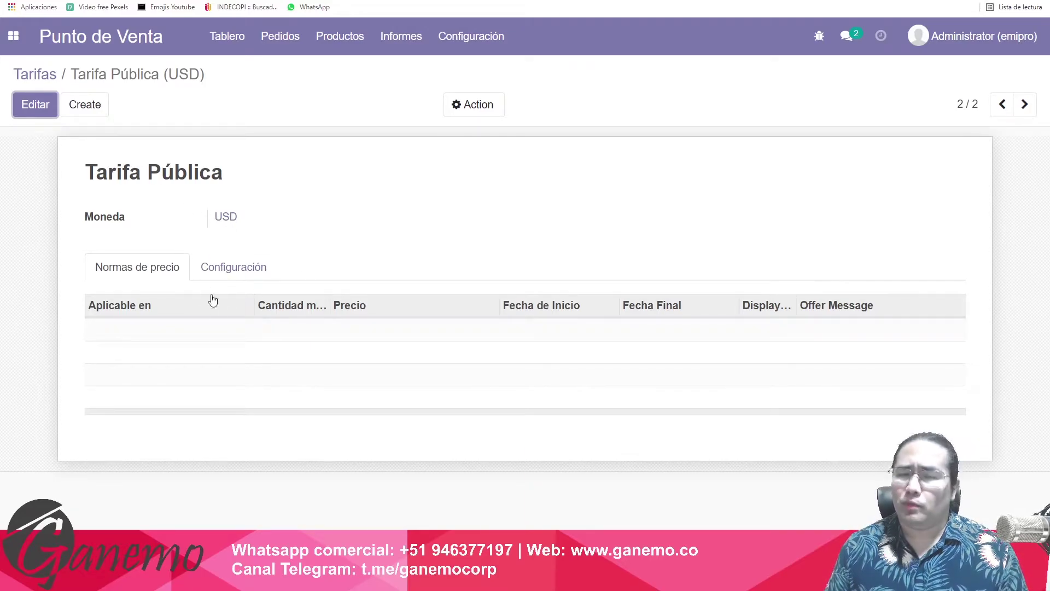
{"action": "left_click", "coordinate": [55, 75]}
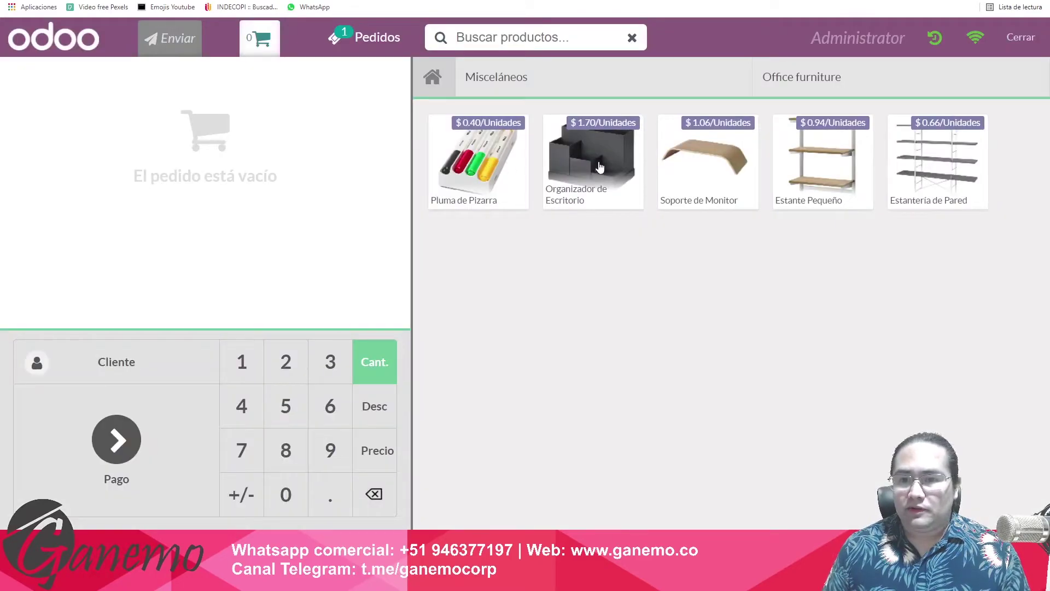
Step: Add one Organizador de Escritorio, one Soporte de Monitor and one Estante Pequeño to the order
{"action": "left_click", "coordinate": [599, 170]}
{"action": "left_click", "coordinate": [702, 145]}
{"action": "left_click", "coordinate": [816, 163]}
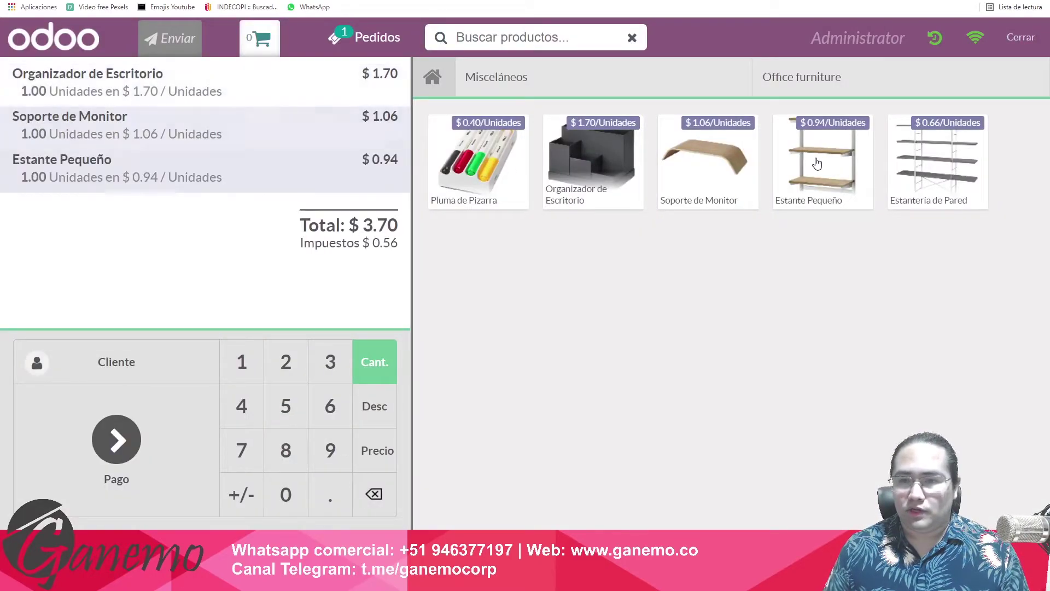
Step: Pay the order in full with Efectivo USD and assign Ganemo as its customer
{"action": "left_click", "coordinate": [132, 435]}
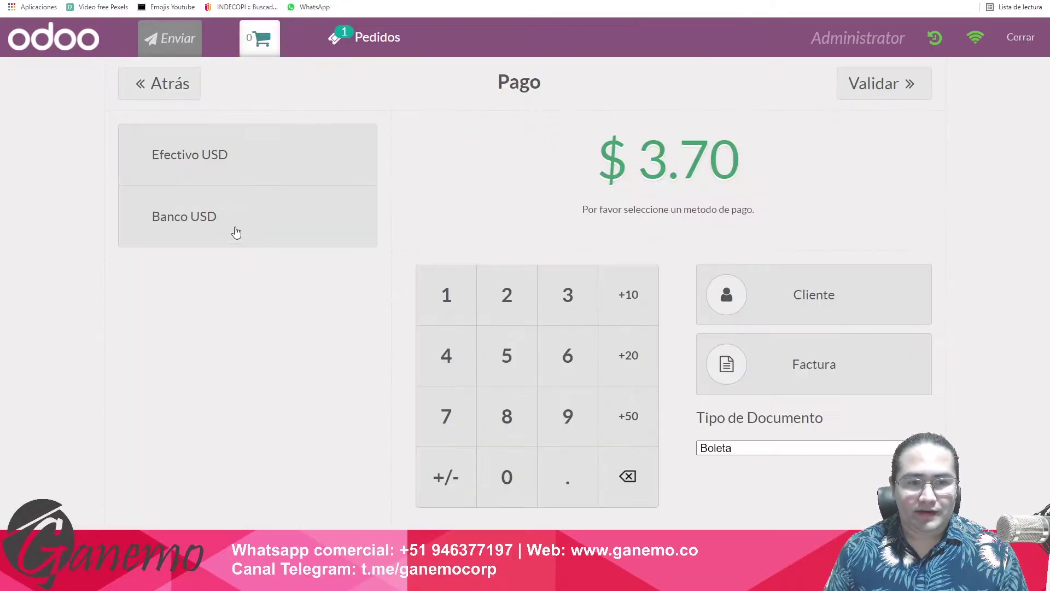
{"action": "left_click", "coordinate": [227, 175]}
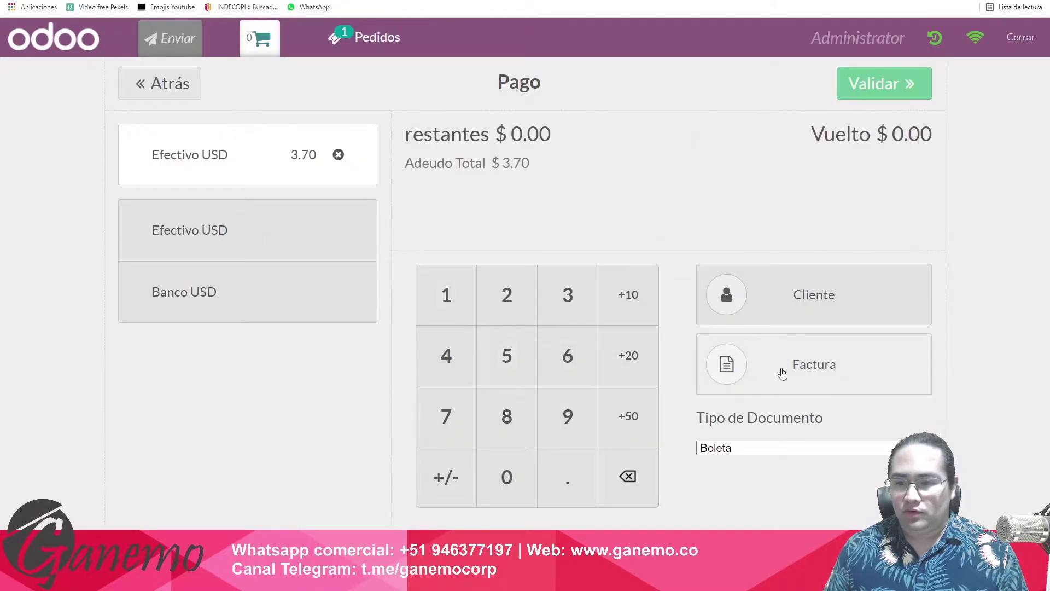
{"action": "left_click", "coordinate": [813, 306]}
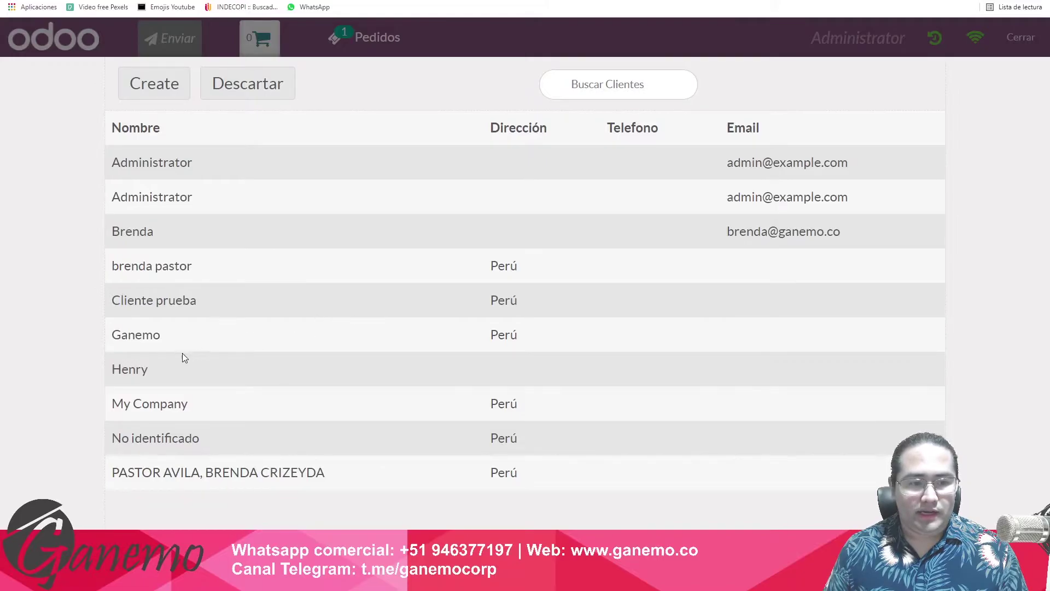
{"action": "left_click", "coordinate": [214, 345]}
{"action": "left_click", "coordinate": [186, 79]}
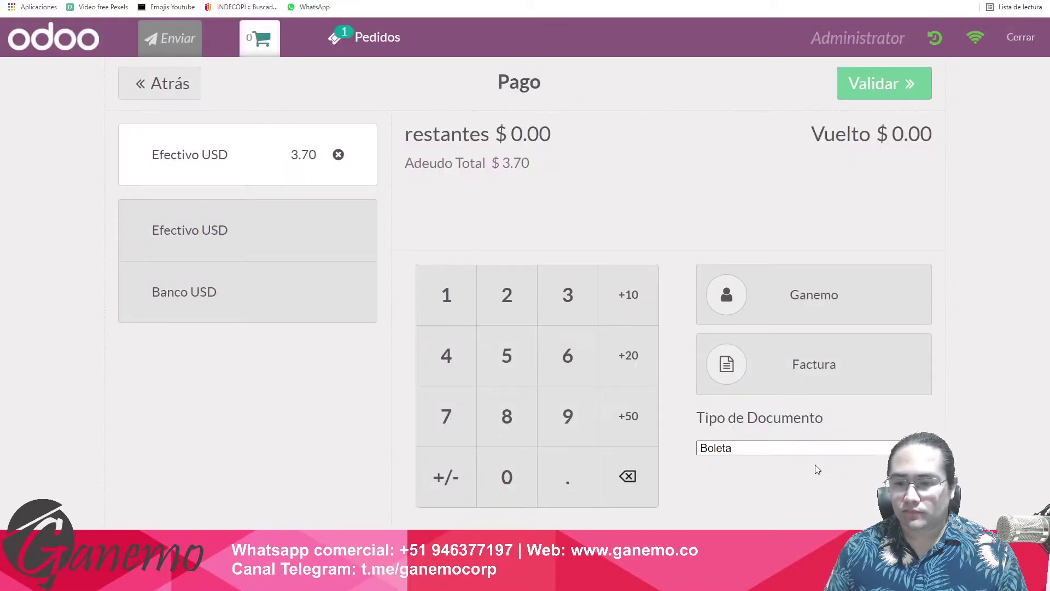
Step: Invoice the order as a Factura, validate the payment and start a new order
{"action": "left_click", "coordinate": [773, 448]}
{"action": "left_click", "coordinate": [773, 368]}
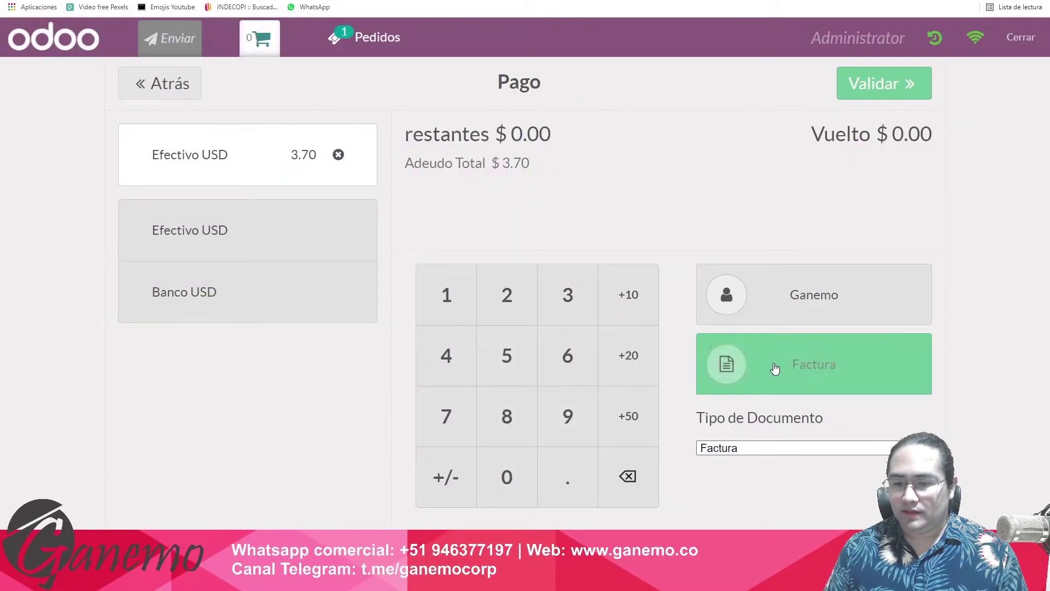
{"action": "left_click", "coordinate": [878, 87]}
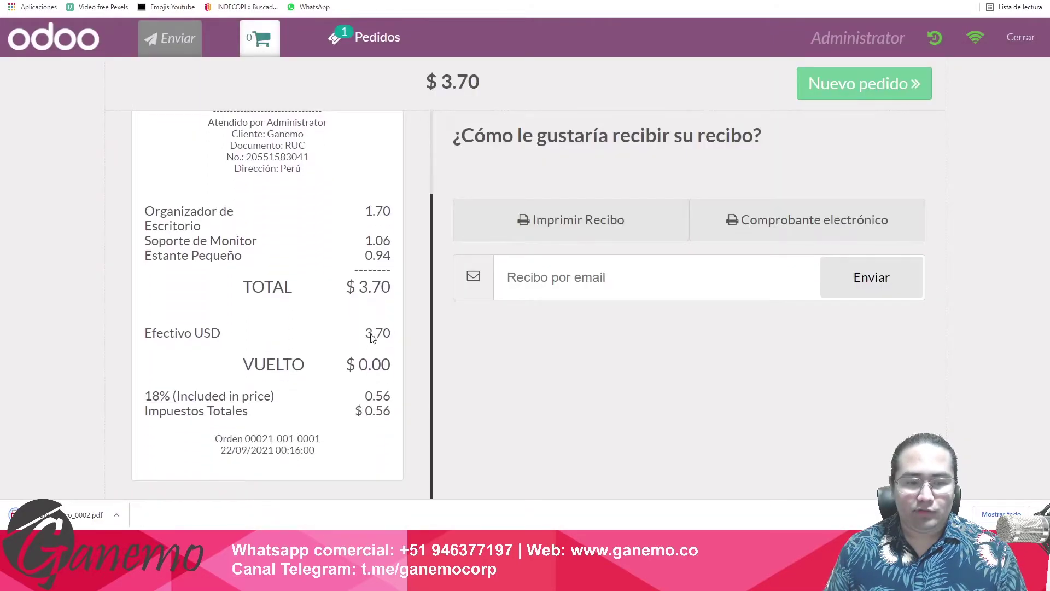
{"action": "left_click", "coordinate": [862, 91]}
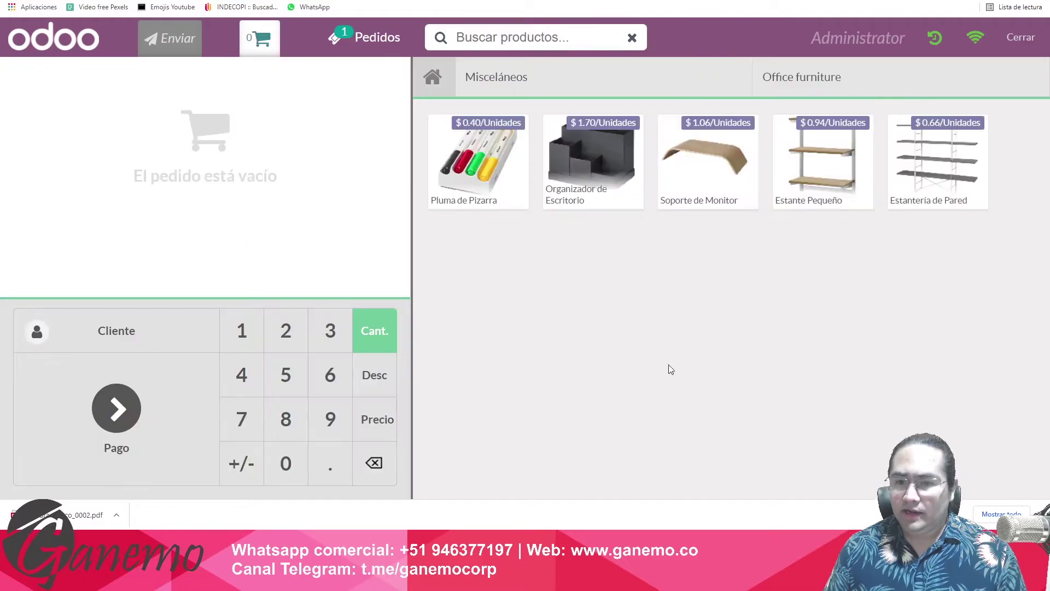
Step: Add one Soporte de Monitor, Organizador de Escritorio and Pluma de Pizarra to the new order, with Ganemo as customer
{"action": "left_click", "coordinate": [720, 164]}
{"action": "left_click", "coordinate": [591, 159]}
{"action": "left_click", "coordinate": [477, 159]}
{"action": "left_click", "coordinate": [169, 340]}
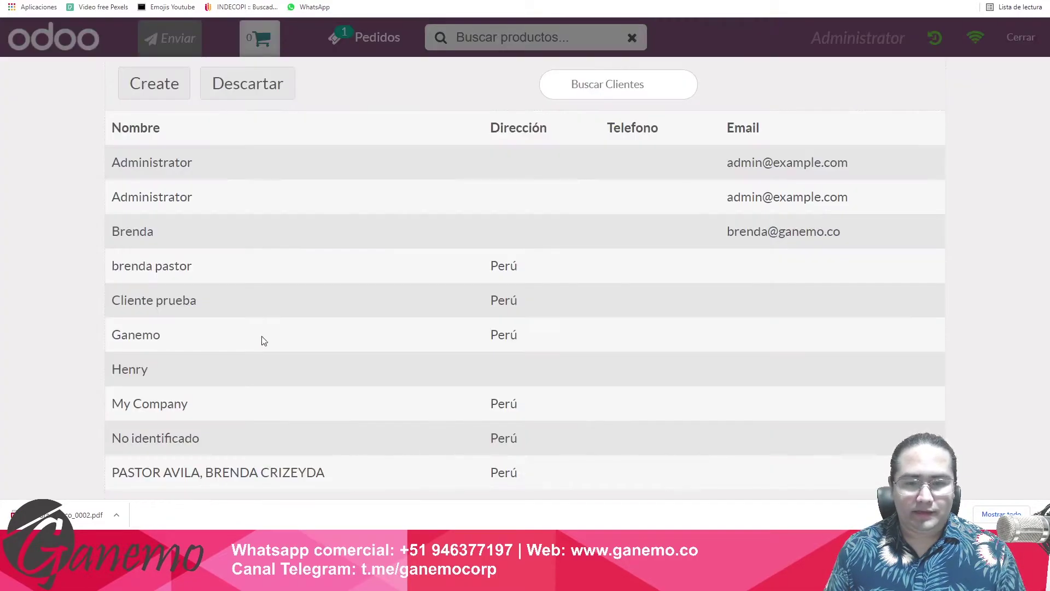
{"action": "left_click", "coordinate": [201, 343]}
{"action": "left_click", "coordinate": [214, 100]}
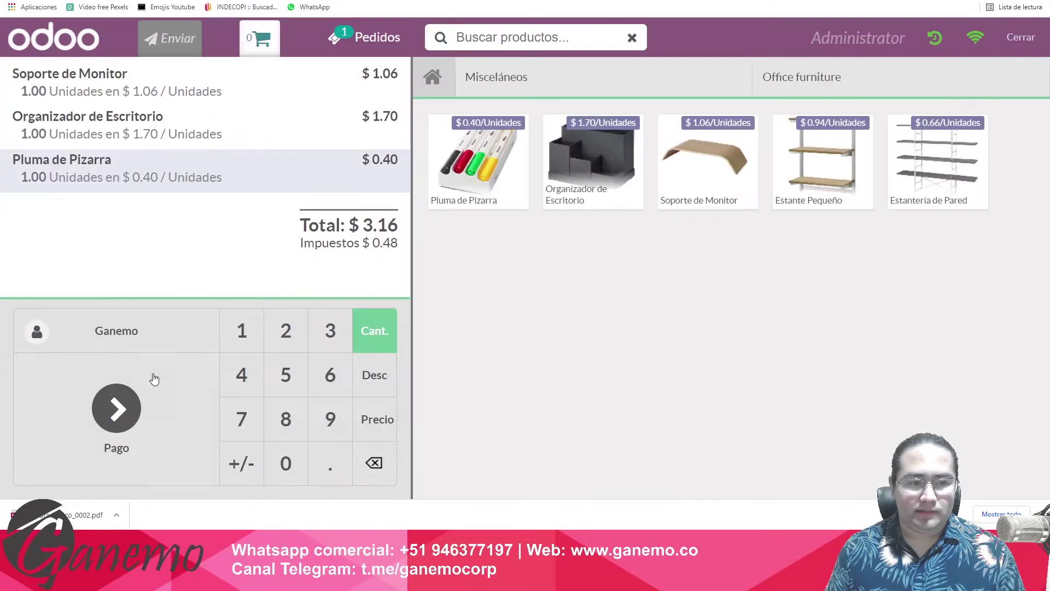
Step: Pay the second order with Banco USD, invoice it as a Factura, and validate it before starting a new order
{"action": "left_click", "coordinate": [139, 437]}
{"action": "left_click", "coordinate": [248, 203]}
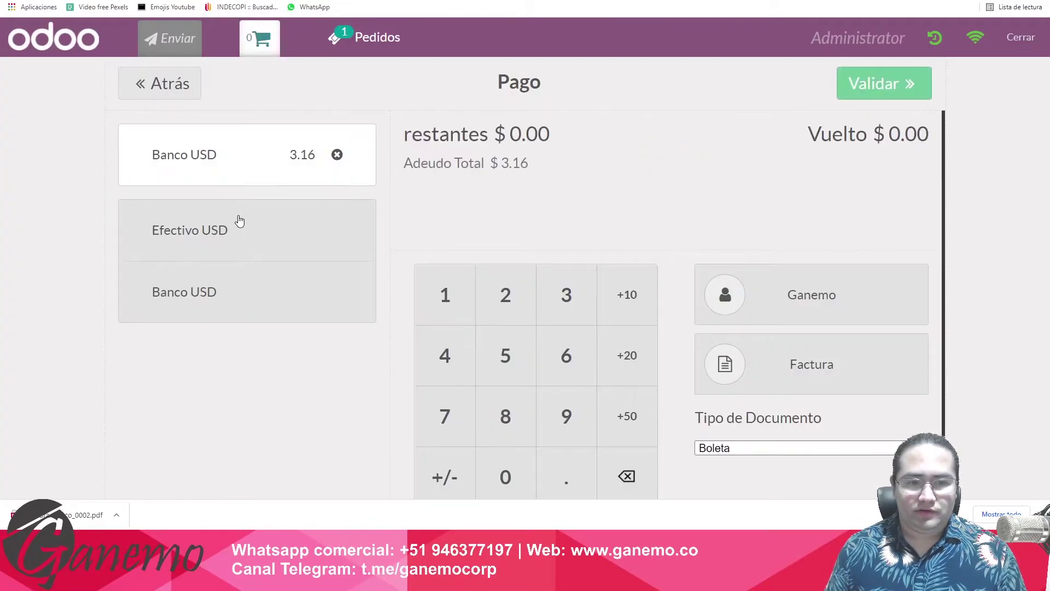
{"action": "left_click", "coordinate": [834, 377]}
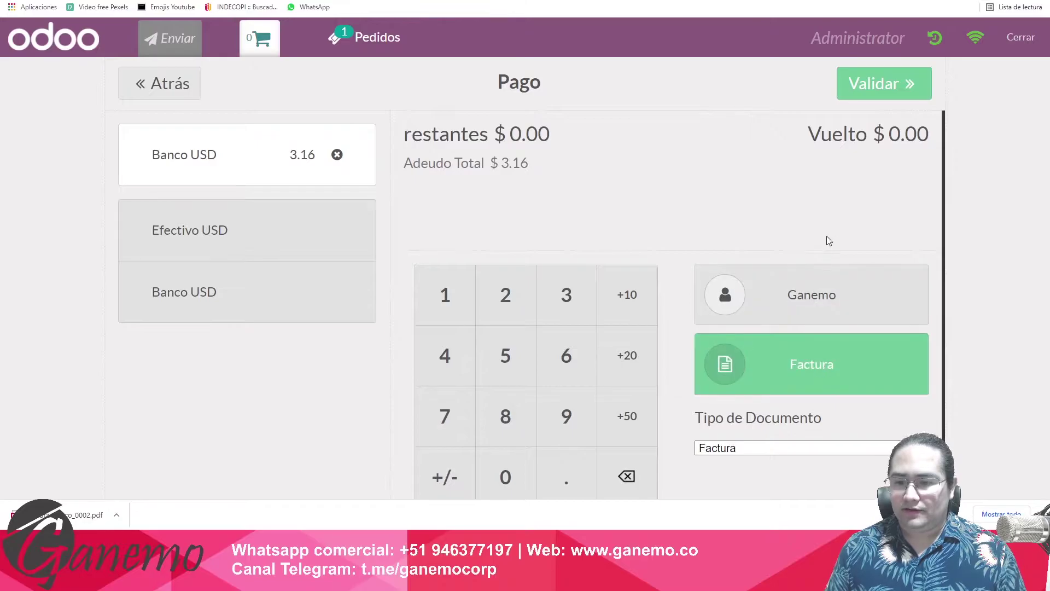
{"action": "left_click", "coordinate": [885, 83]}
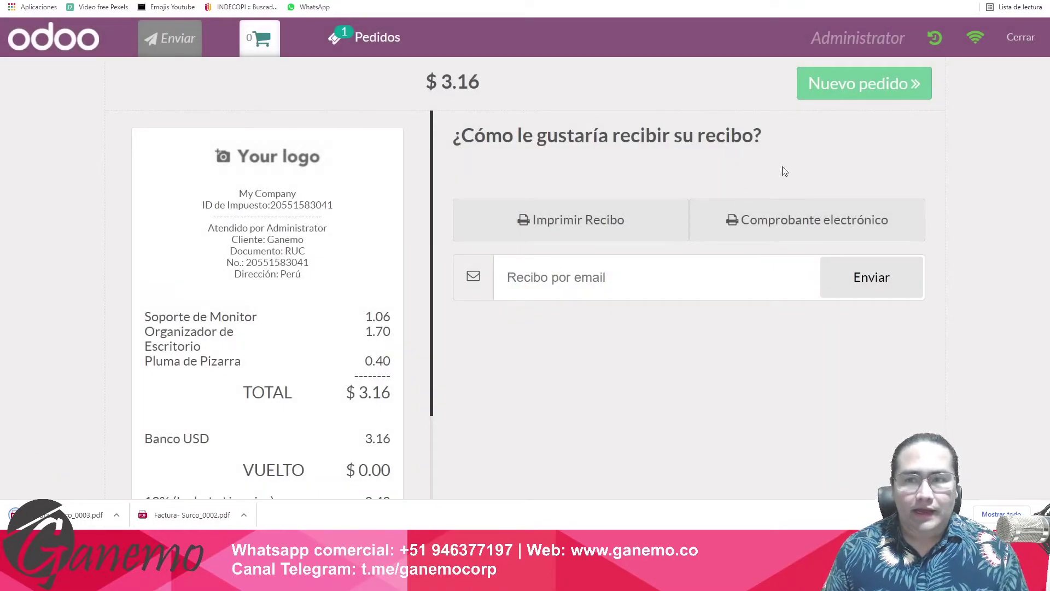
{"action": "left_click", "coordinate": [864, 92]}
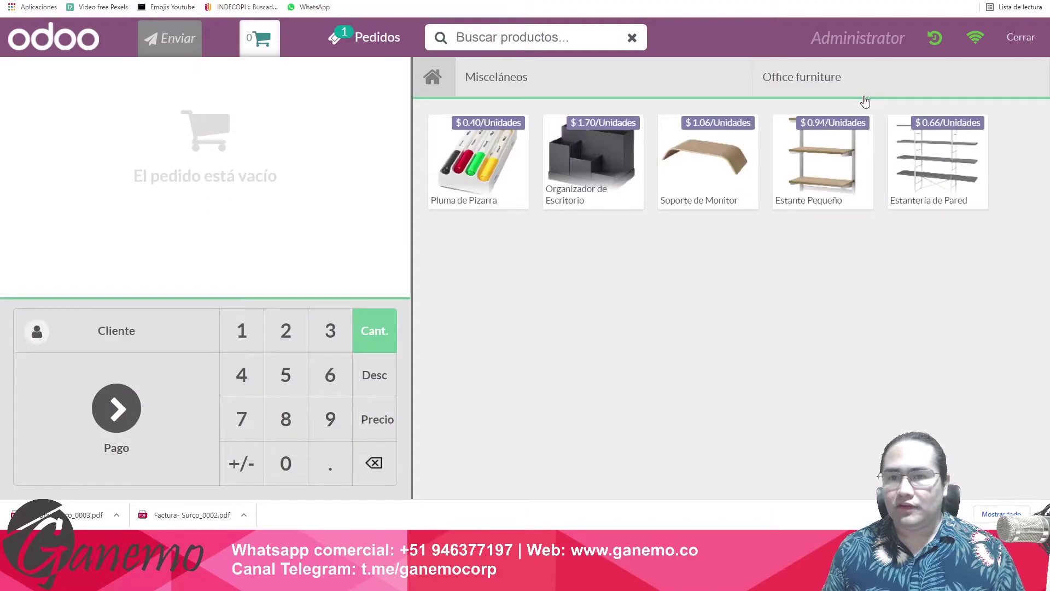
Step: Leave the sales screen and open the closing form of the Surco session
{"action": "left_click", "coordinate": [1021, 38]}
{"action": "left_click", "coordinate": [1021, 39]}
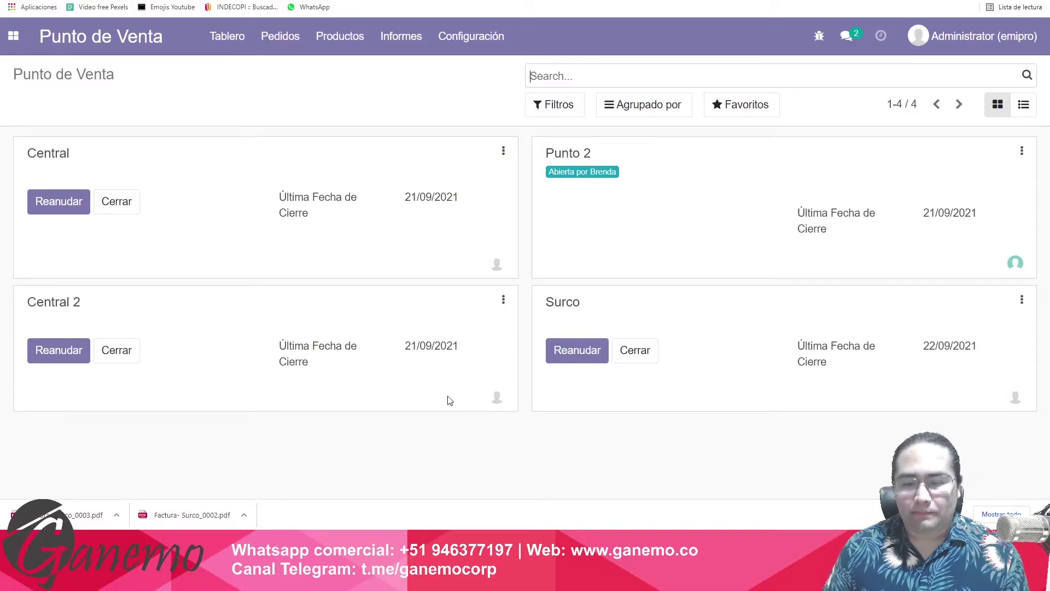
{"action": "left_click", "coordinate": [636, 353]}
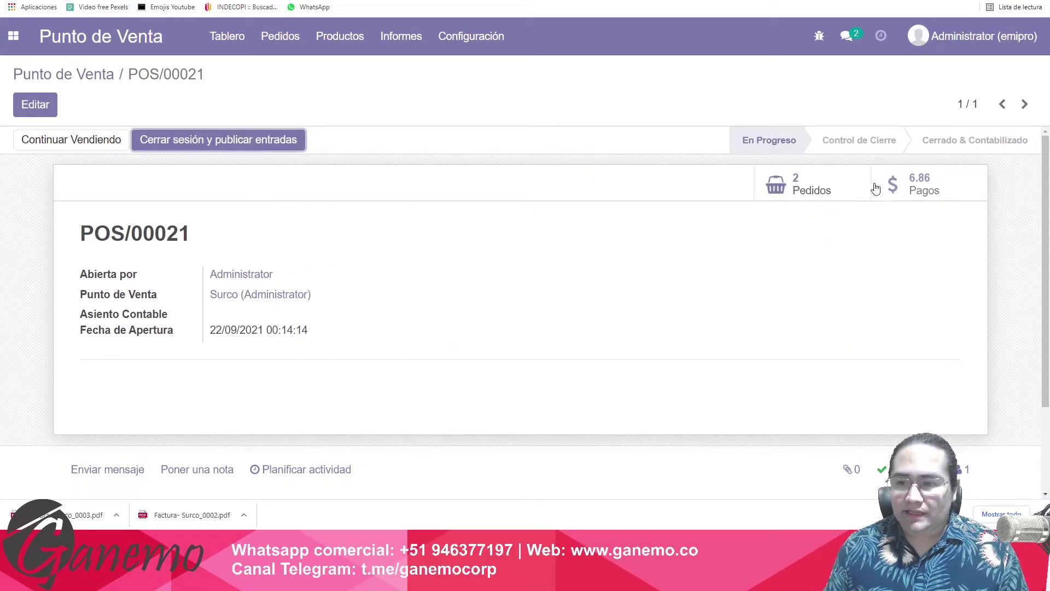
Step: Review the session's payments grouped by payment method, expanding the Efectivo USD and Banco USD groups
{"action": "left_click", "coordinate": [930, 185]}
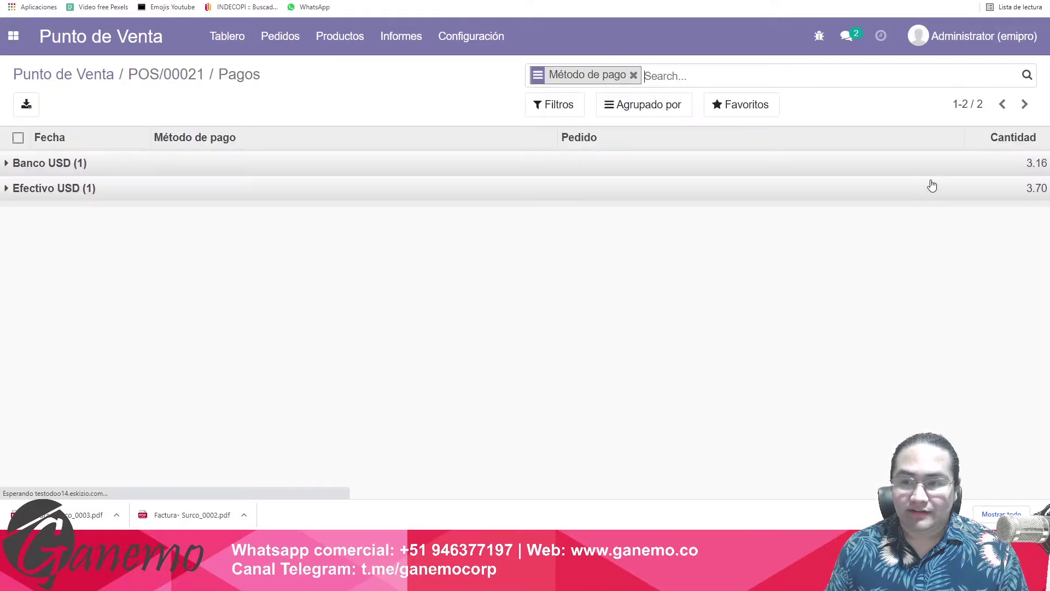
{"action": "left_click", "coordinate": [1004, 195]}
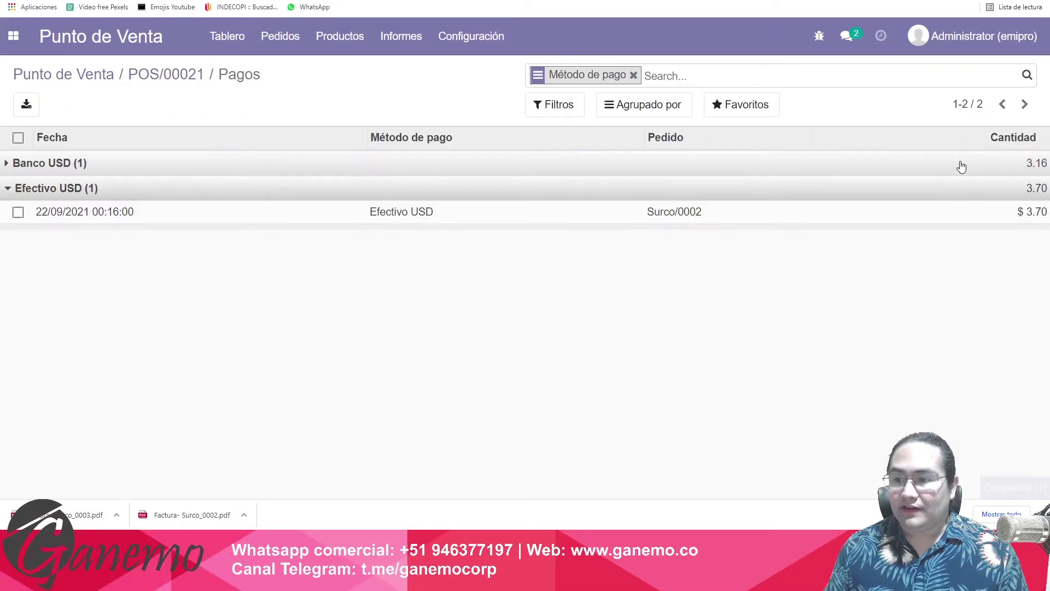
{"action": "left_click", "coordinate": [965, 162]}
{"action": "left_click", "coordinate": [167, 163]}
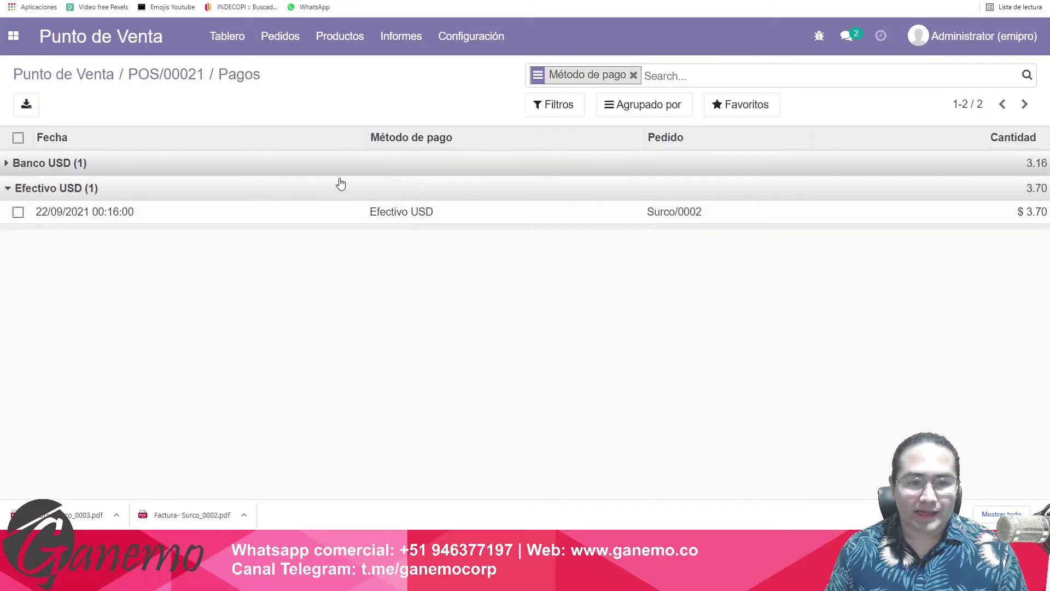
{"action": "left_click", "coordinate": [340, 186]}
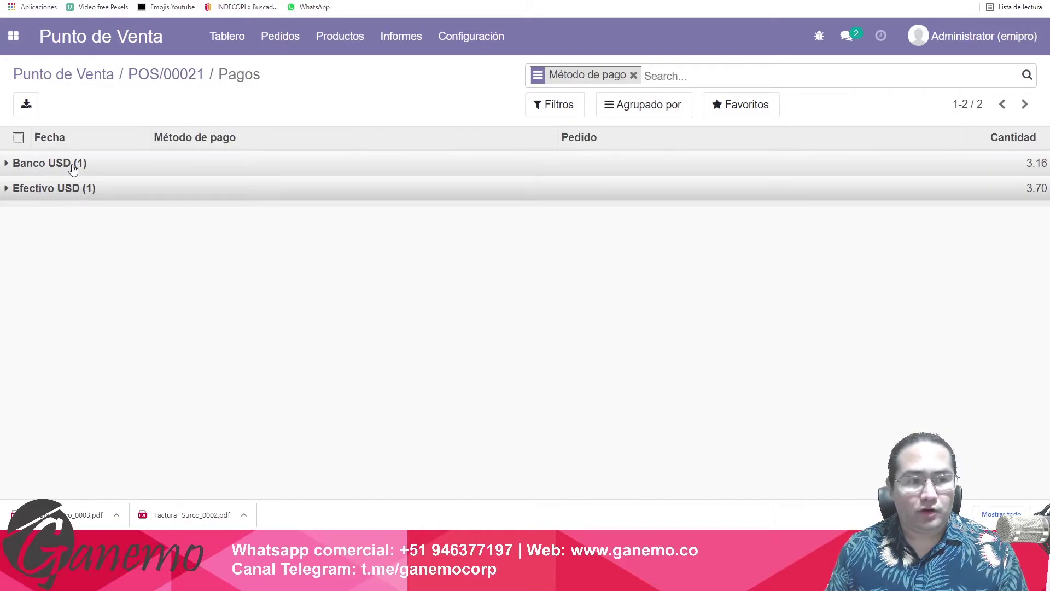
Step: Review the session's orders, check the product lines and totals of the Banco USD order and open its invoice
{"action": "left_click", "coordinate": [174, 75]}
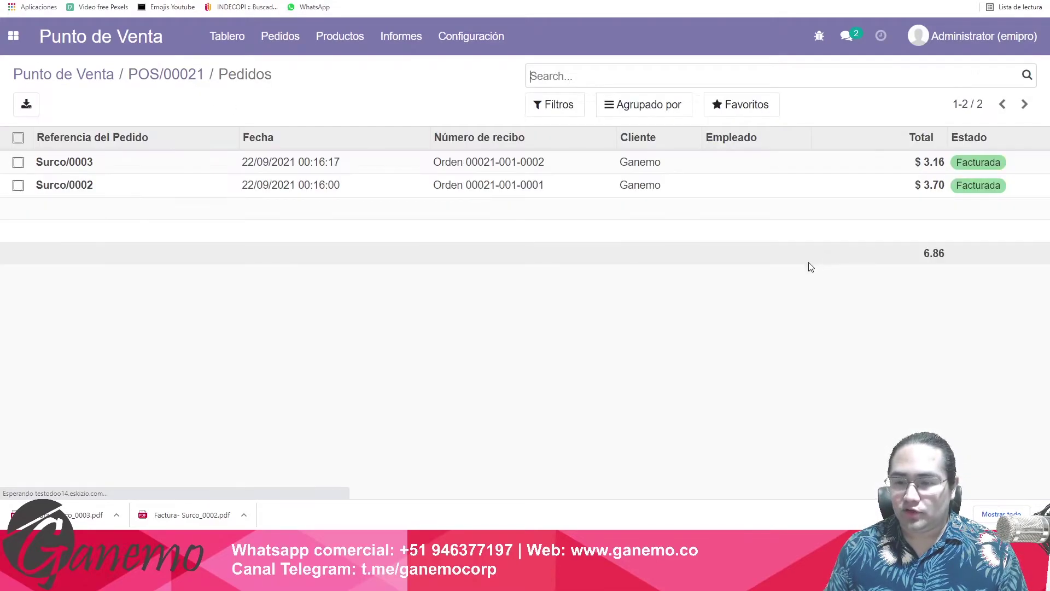
{"action": "left_click_drag", "start_coordinate": [886, 117], "coordinate": [972, 268]}
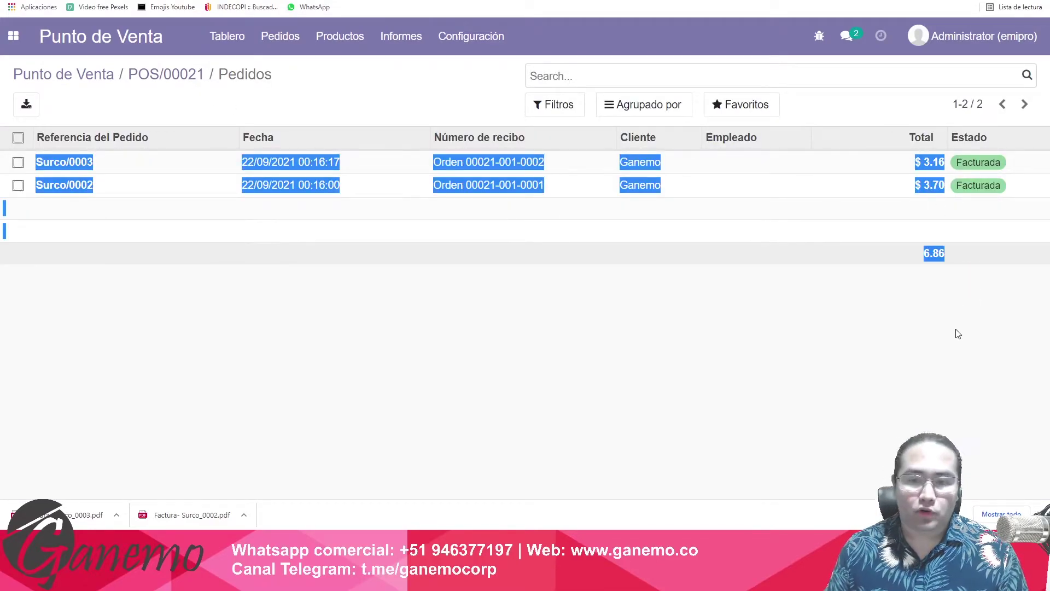
{"action": "left_click", "coordinate": [403, 187]}
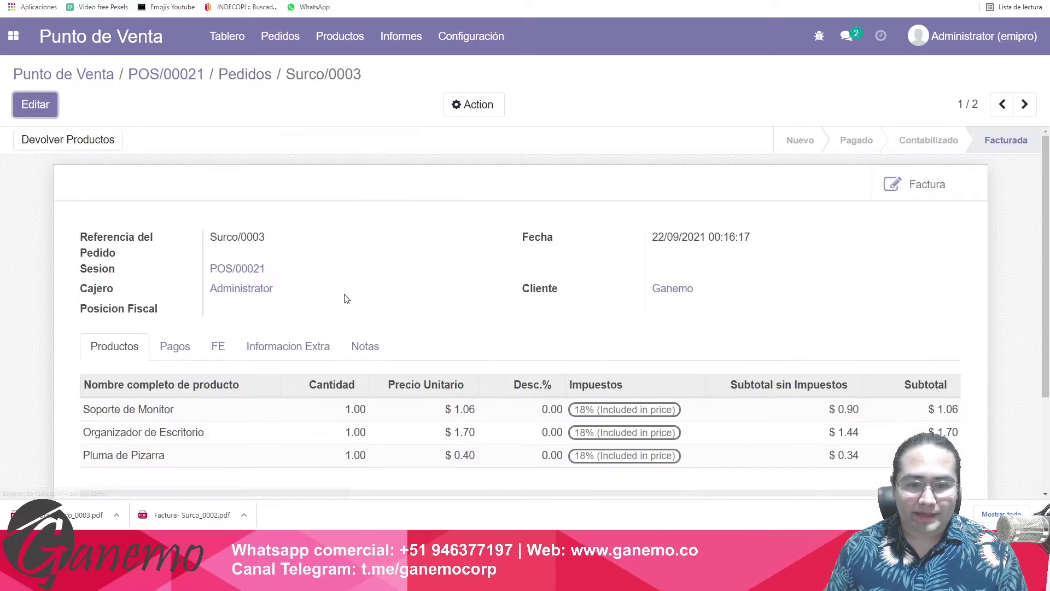
{"action": "scroll", "coordinate": [345, 291], "scroll_direction": "down", "scroll_amount": 3}
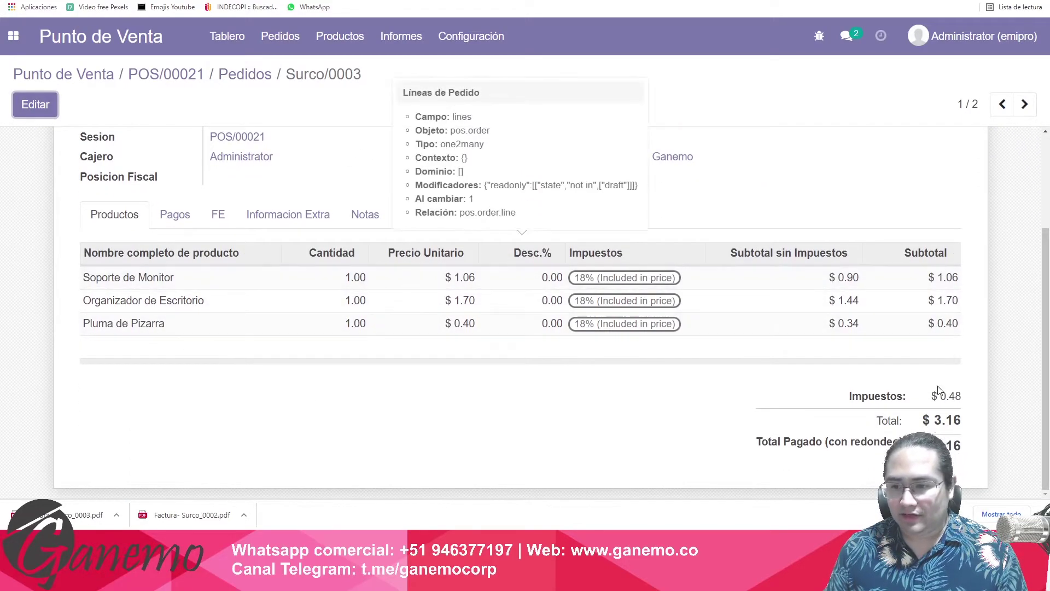
{"action": "scroll", "coordinate": [437, 263], "scroll_direction": "up", "scroll_amount": 3}
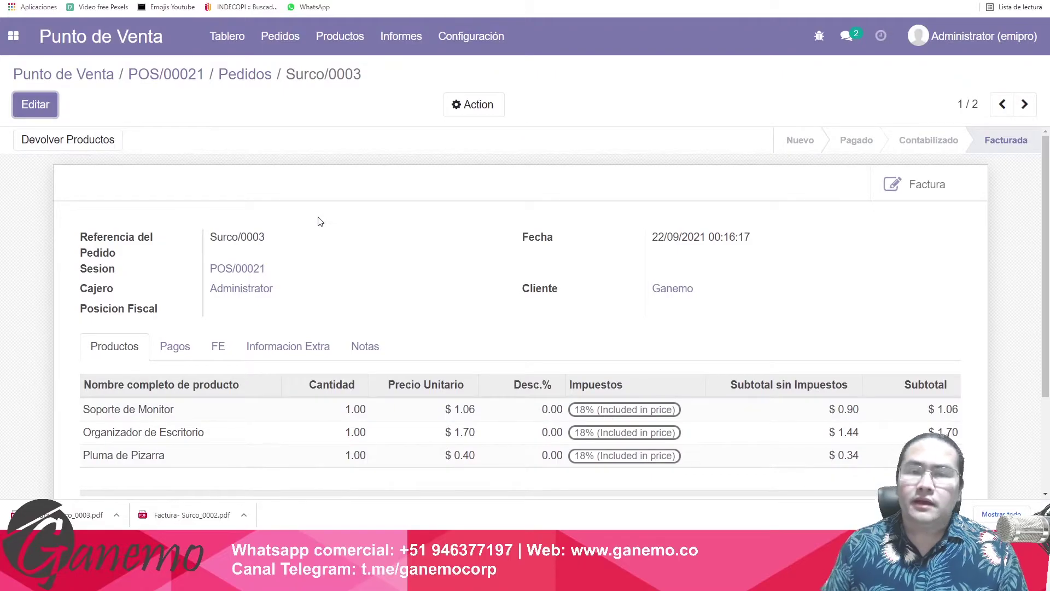
{"action": "left_click", "coordinate": [930, 185]}
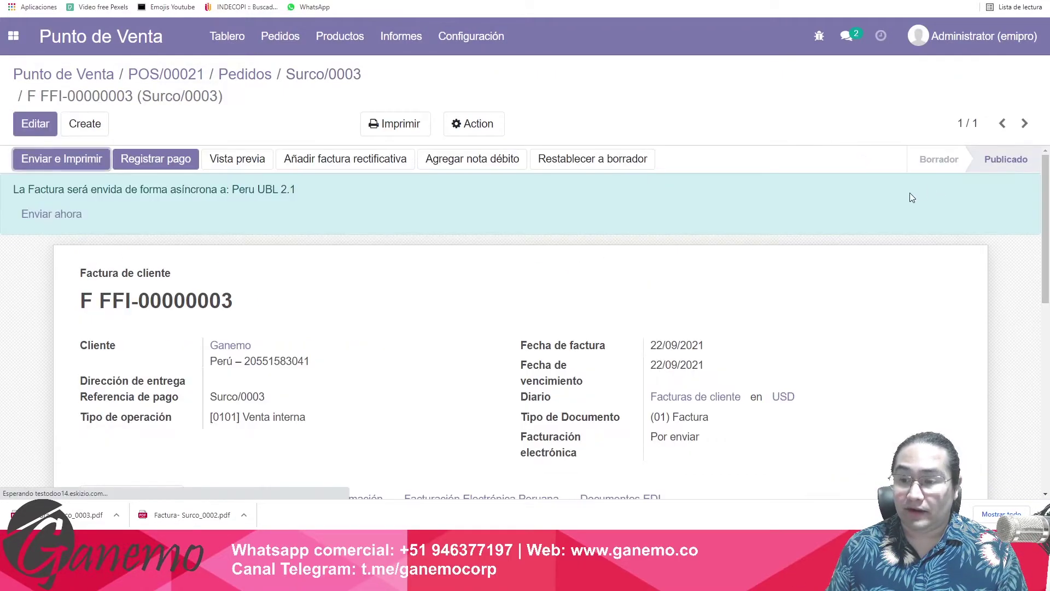
Step: Examine the Surco/0003 invoice's header, journal currency, and product lines with their prices, taxes and subtotals
{"action": "left_click_drag", "start_coordinate": [98, 296], "coordinate": [455, 406]}
{"action": "left_click", "coordinate": [463, 378]}
{"action": "scroll", "coordinate": [471, 326], "scroll_direction": "down", "scroll_amount": 5}
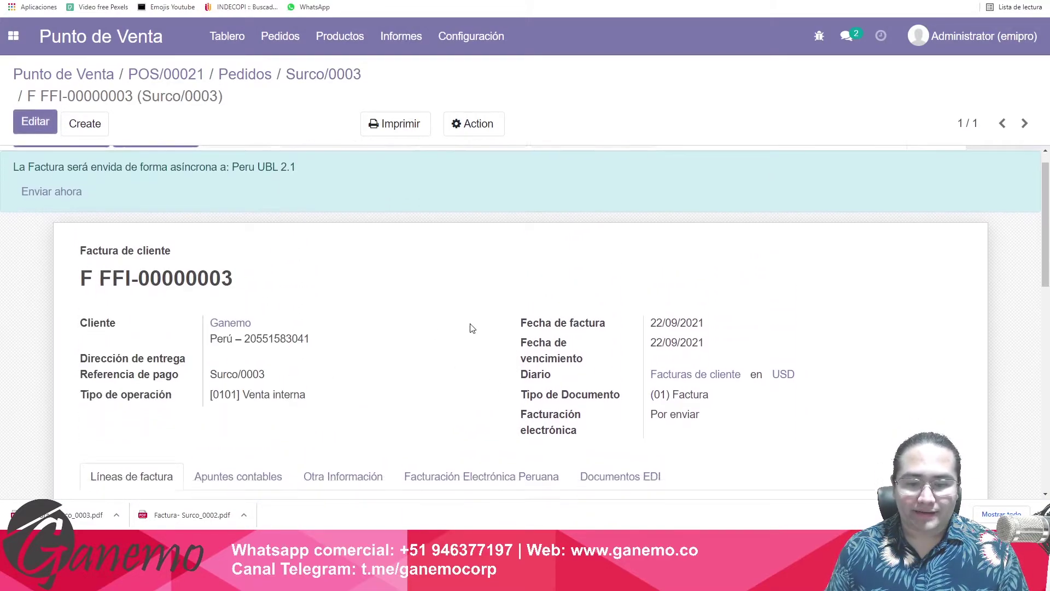
{"action": "scroll", "coordinate": [949, 306], "scroll_direction": "down", "scroll_amount": 3}
{"action": "scroll", "coordinate": [930, 382], "scroll_direction": "up", "scroll_amount": 4}
{"action": "scroll", "coordinate": [875, 404], "scroll_direction": "up", "scroll_amount": 3}
{"action": "scroll", "coordinate": [804, 349], "scroll_direction": "down", "scroll_amount": 1}
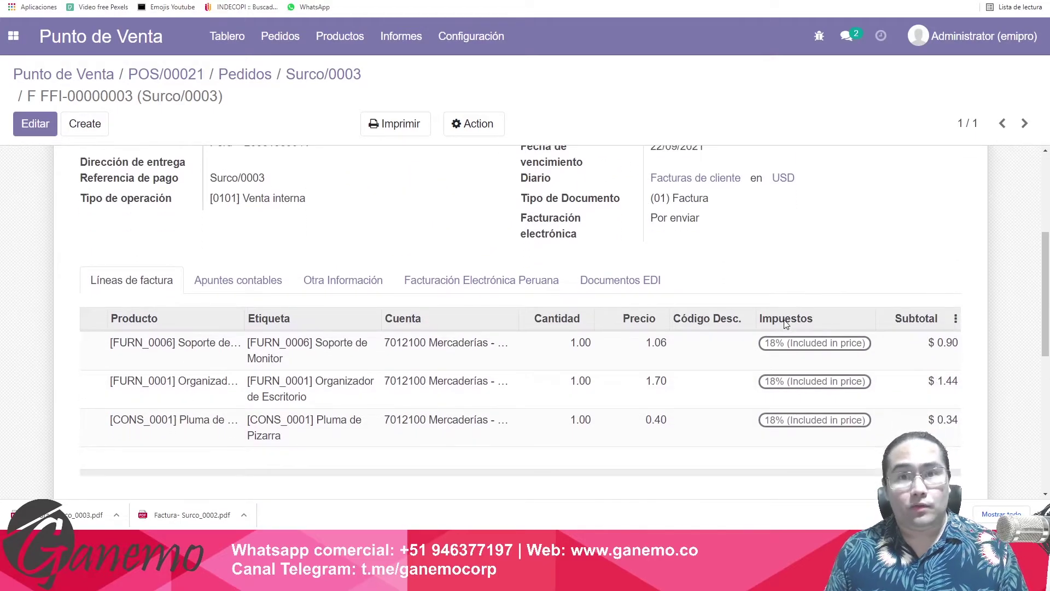
{"action": "mouse_move", "coordinate": [785, 324]}
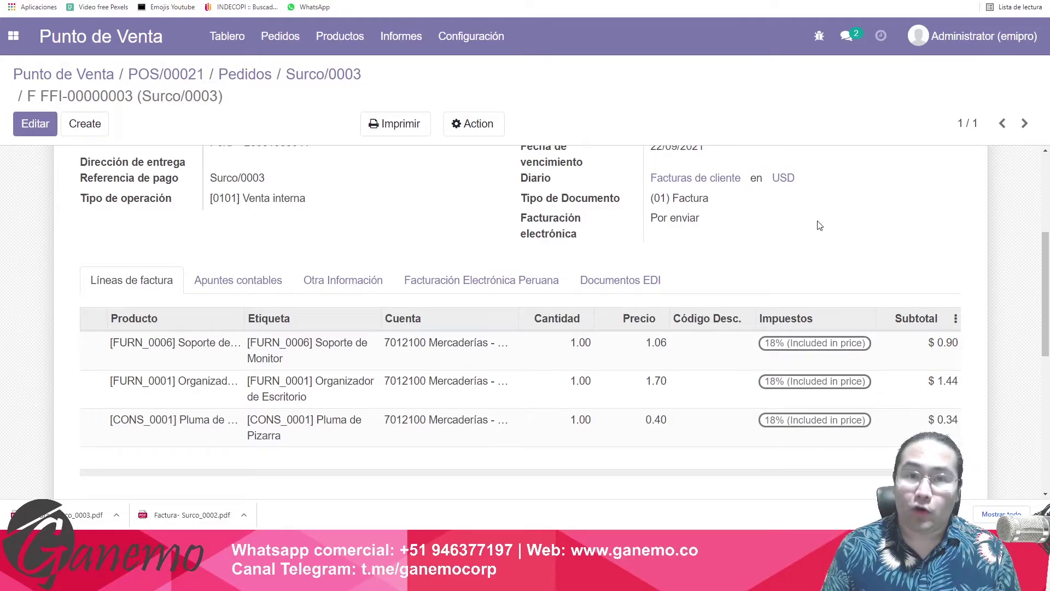
Step: Examine the invoice's accounting entries with their accounts, debits and credits
{"action": "left_click", "coordinate": [257, 285]}
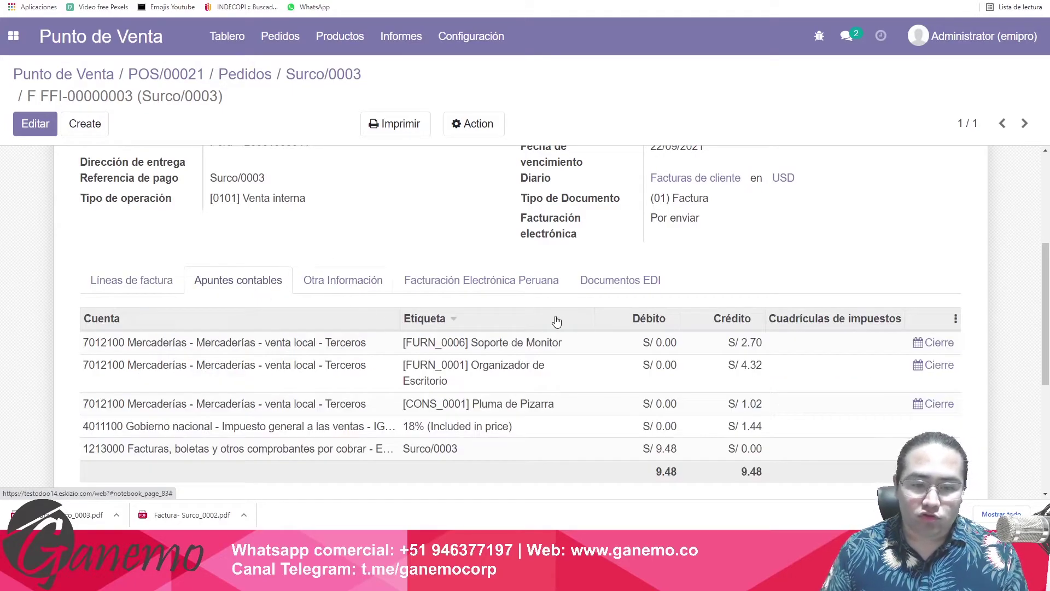
{"action": "left_click_drag", "start_coordinate": [761, 298], "coordinate": [677, 207]}
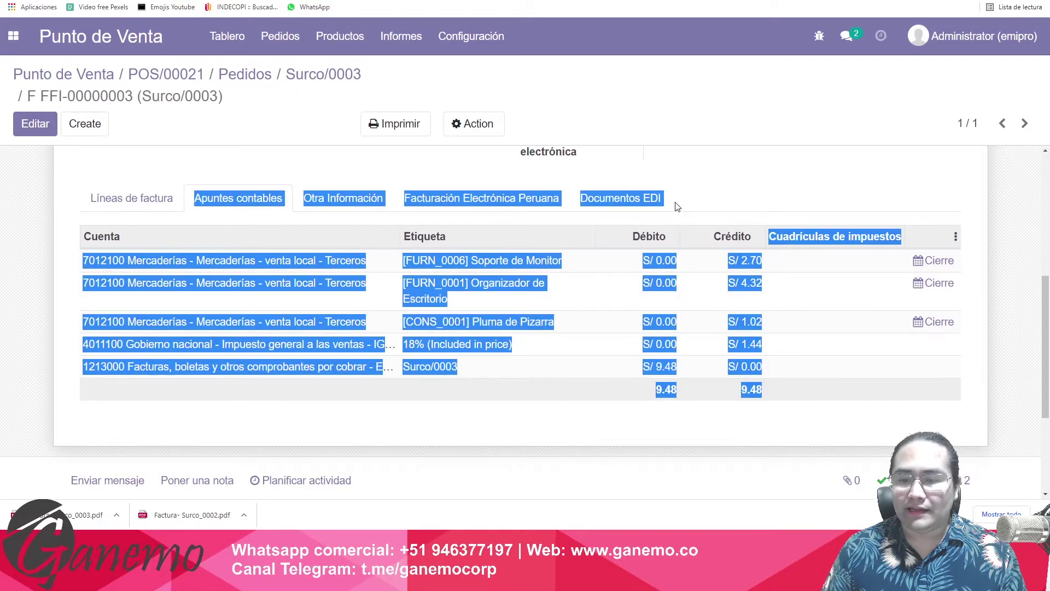
{"action": "left_click", "coordinate": [705, 213]}
{"action": "left_click_drag", "start_coordinate": [770, 419], "coordinate": [696, 228]}
{"action": "left_click", "coordinate": [700, 218]}
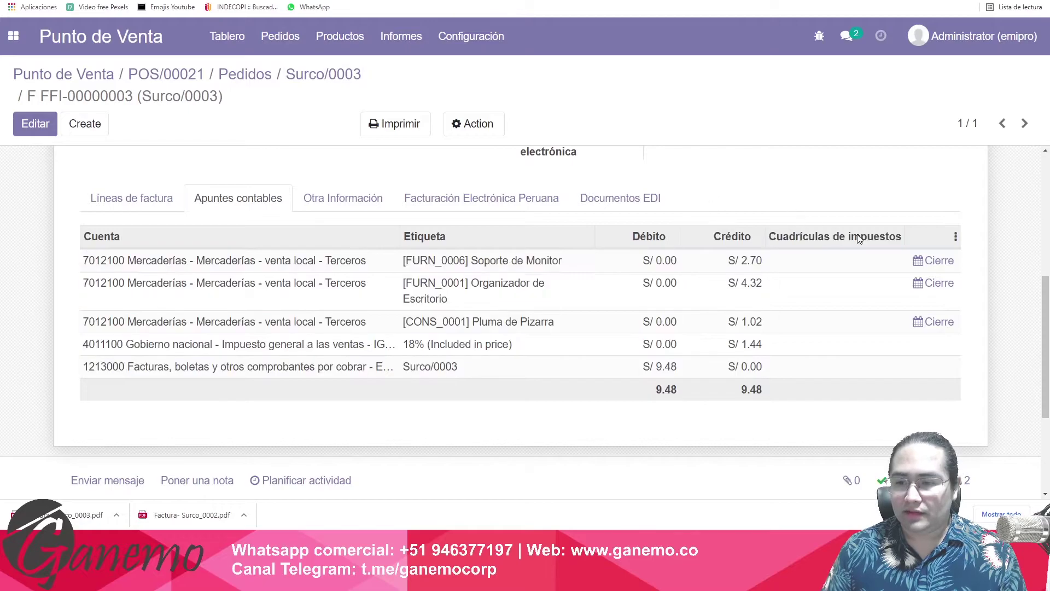
Step: Show the Importe en moneda column in the invoice's accounting entries and review the dollar amounts
{"action": "left_click", "coordinate": [955, 238]}
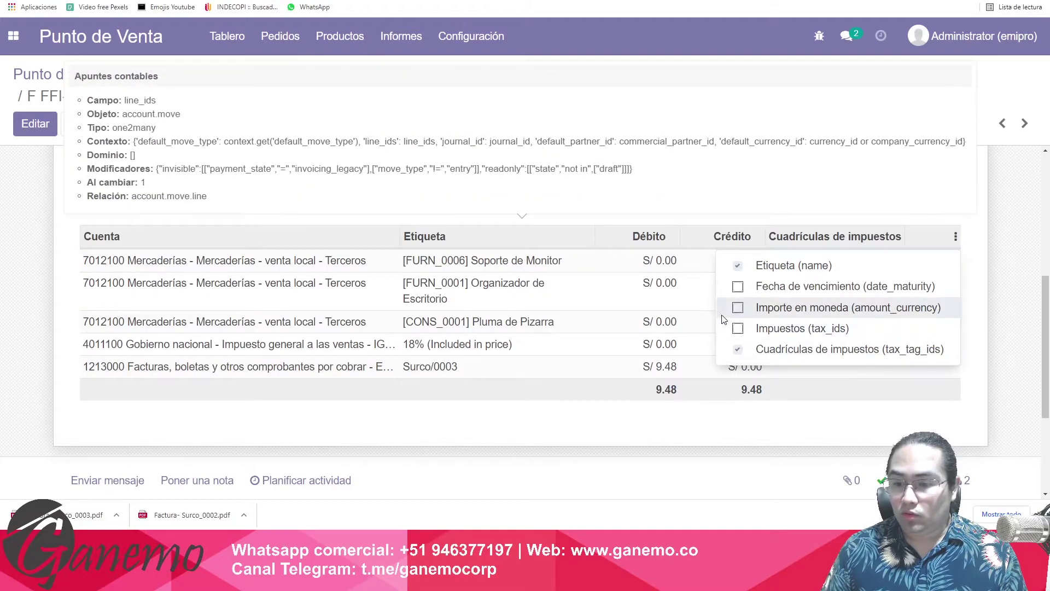
{"action": "left_click", "coordinate": [738, 307]}
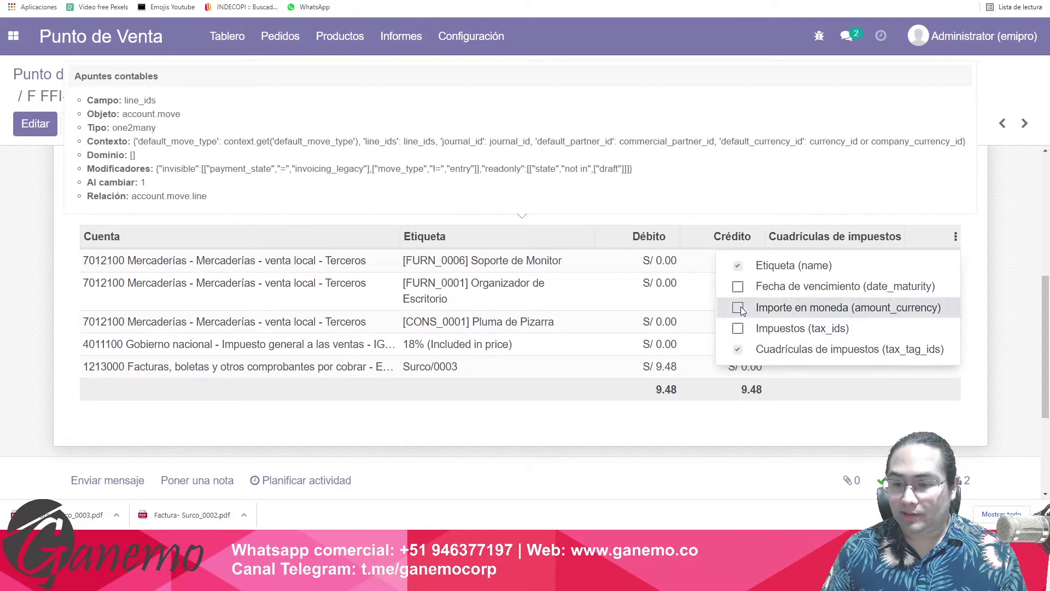
{"action": "left_click", "coordinate": [732, 186]}
{"action": "left_click_drag", "start_coordinate": [591, 412], "coordinate": [557, 257]}
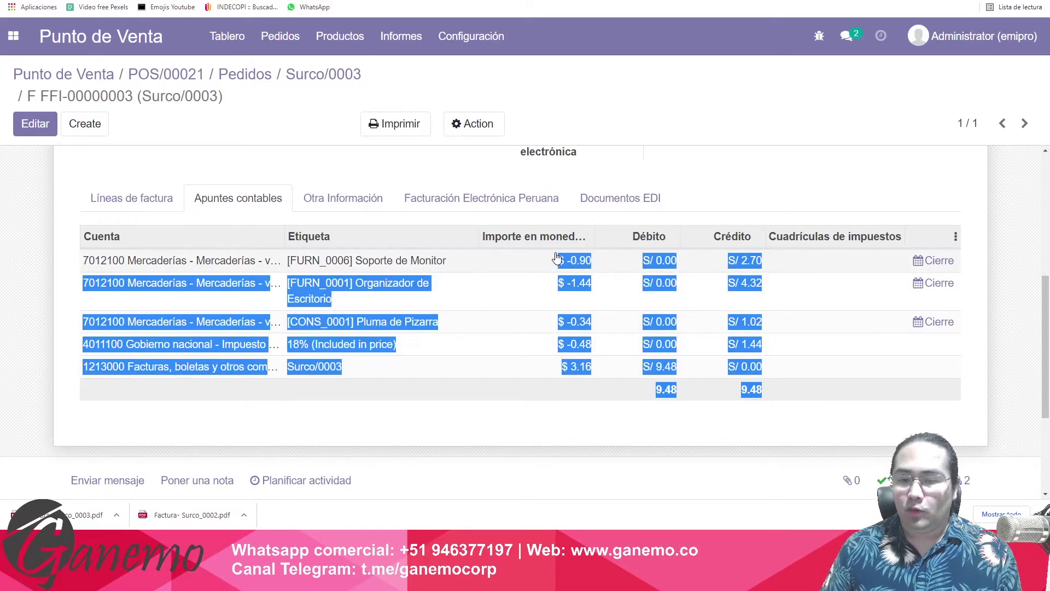
{"action": "left_click", "coordinate": [575, 431]}
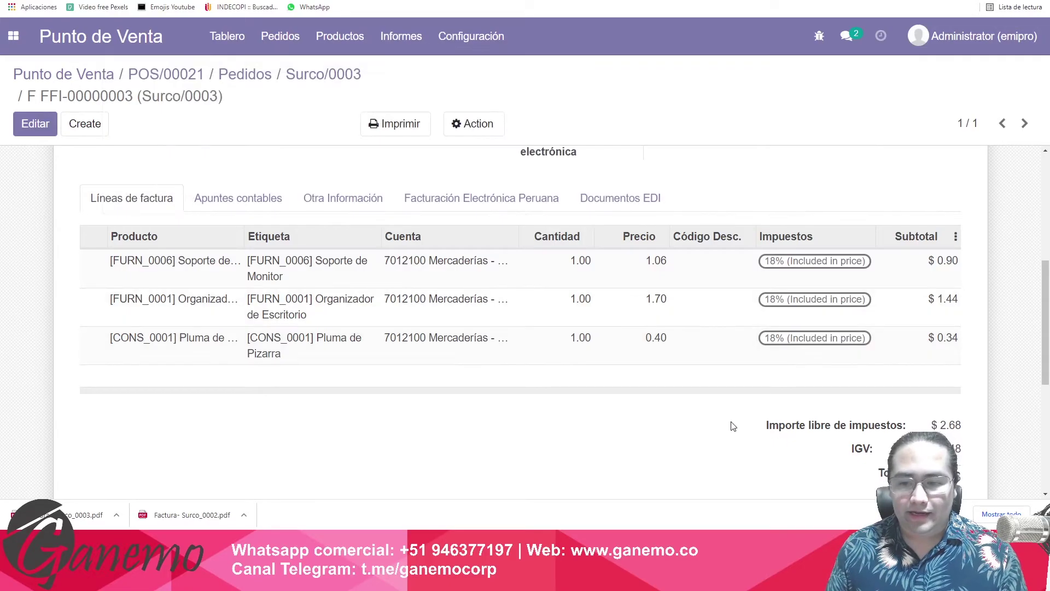
Step: Go back from the invoice to the POS/00021 session and close it, posting its entries
{"action": "scroll", "coordinate": [427, 391], "scroll_direction": "up", "scroll_amount": 2}
{"action": "scroll", "coordinate": [428, 390], "scroll_direction": "up", "scroll_amount": 3}
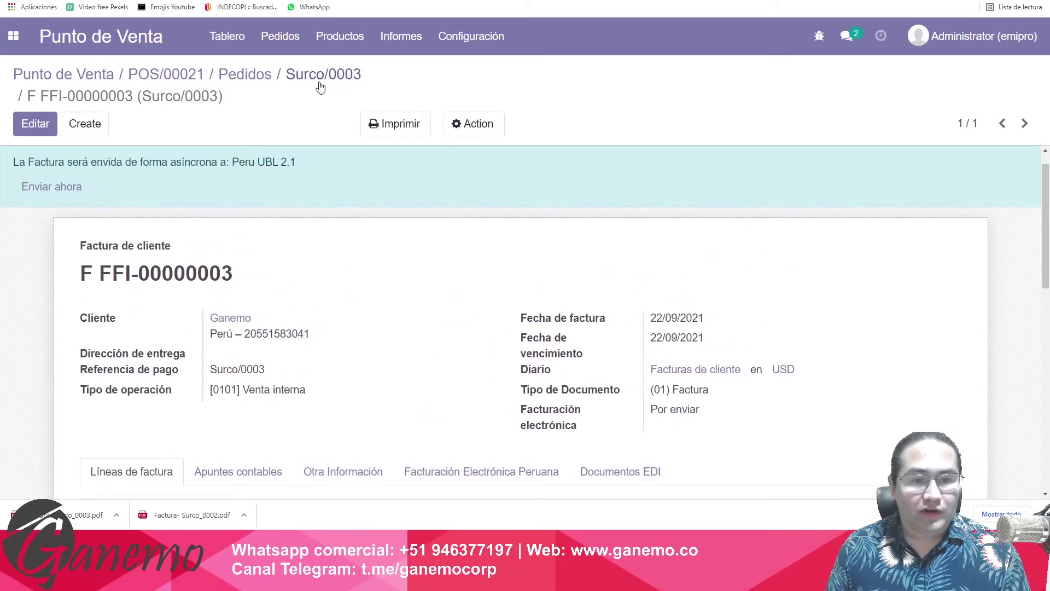
{"action": "mouse_move", "coordinate": [212, 277]}
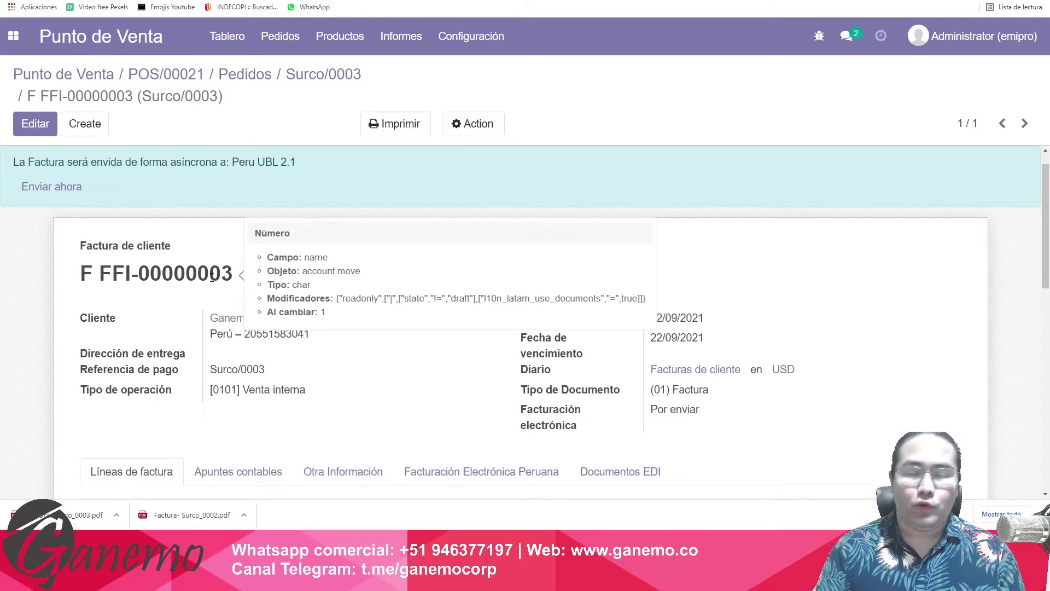
{"action": "key", "text": "alt+Left"}
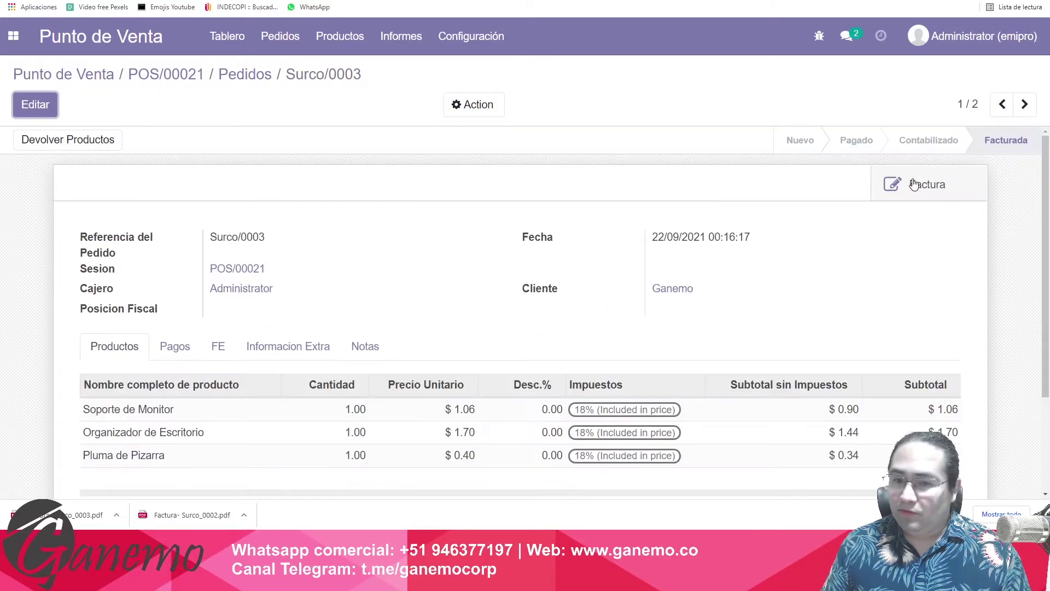
{"action": "left_click", "coordinate": [244, 74]}
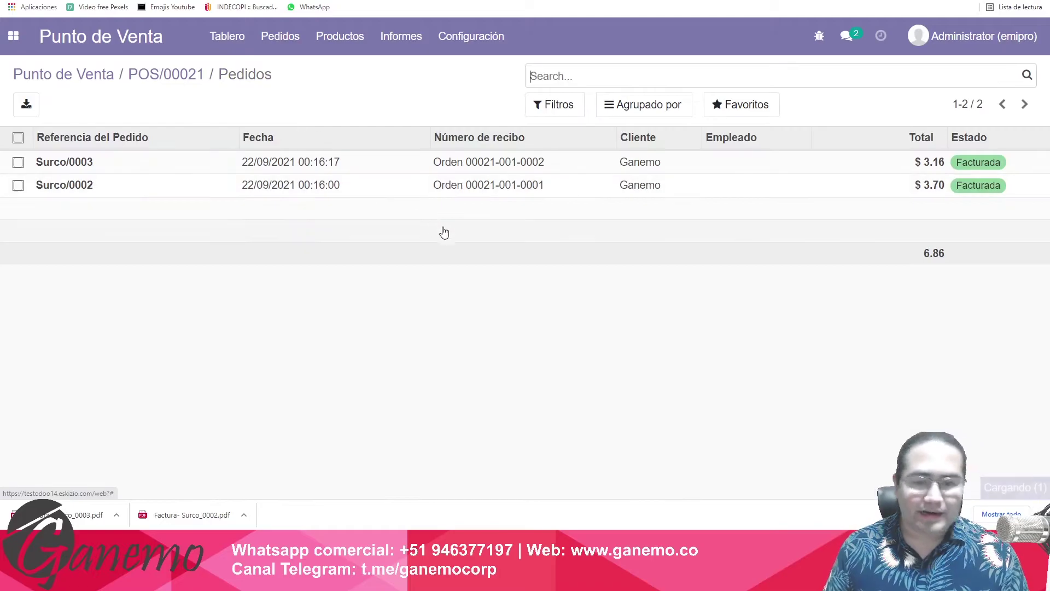
{"action": "left_click", "coordinate": [184, 77]}
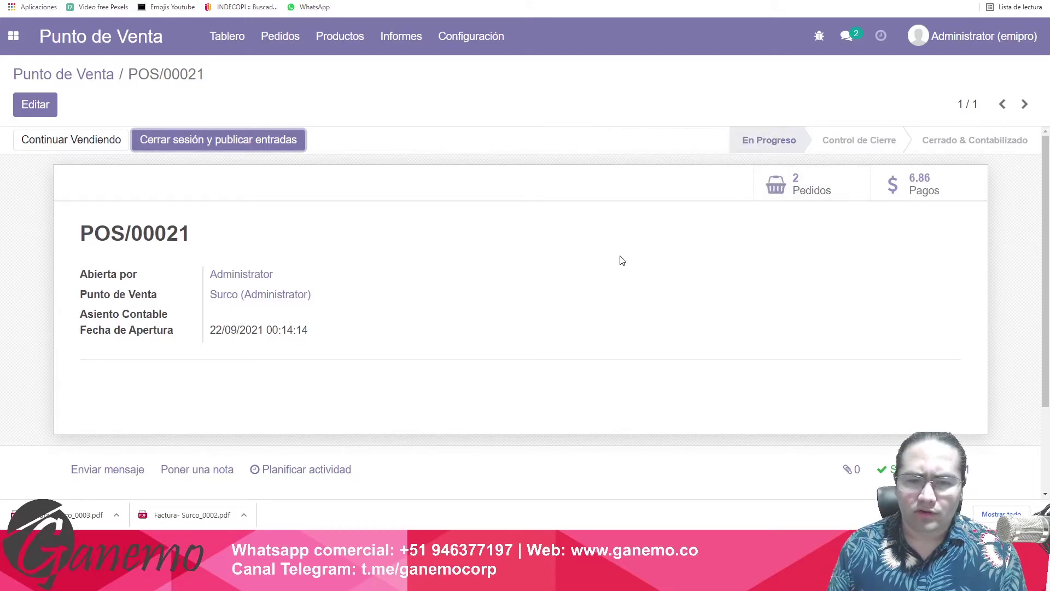
{"action": "left_click", "coordinate": [237, 140]}
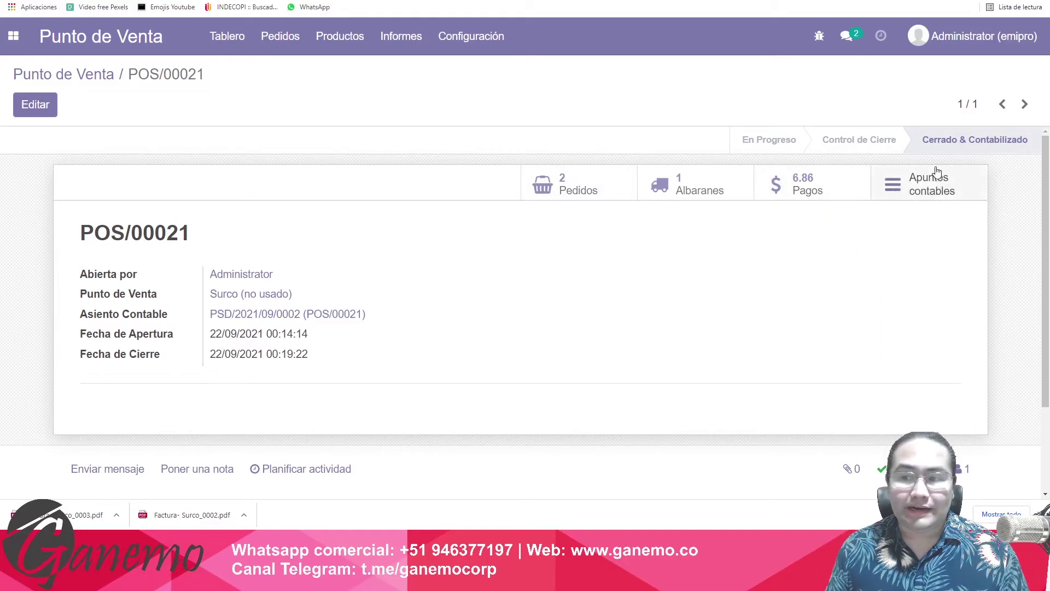
Step: Open the closed session's accounting entries and expand all the entry groups to review their amounts in soles and dollars
{"action": "left_click", "coordinate": [946, 189]}
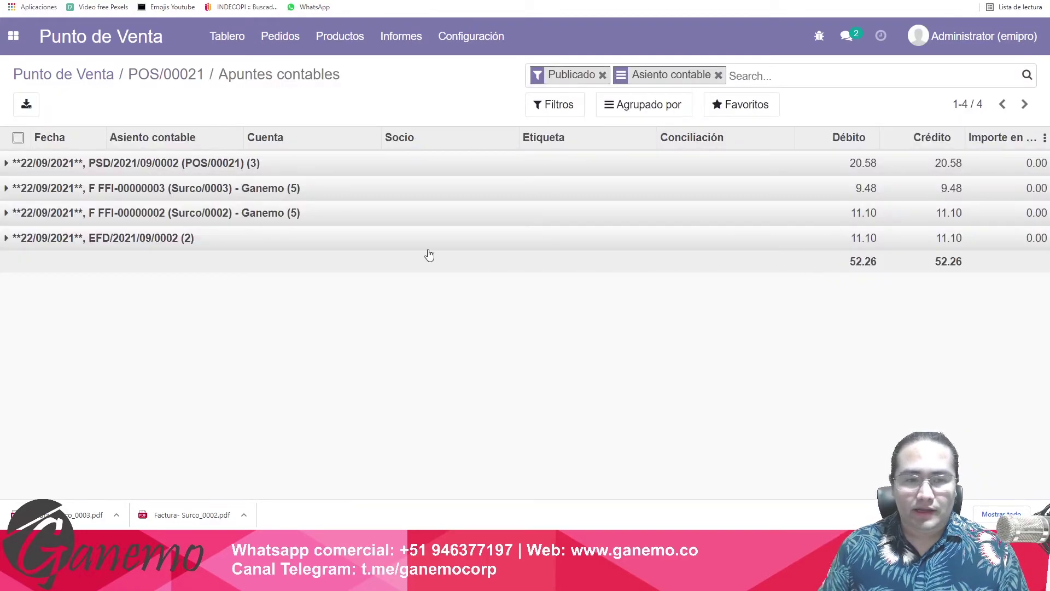
{"action": "left_click", "coordinate": [271, 194]}
{"action": "left_click", "coordinate": [283, 328]}
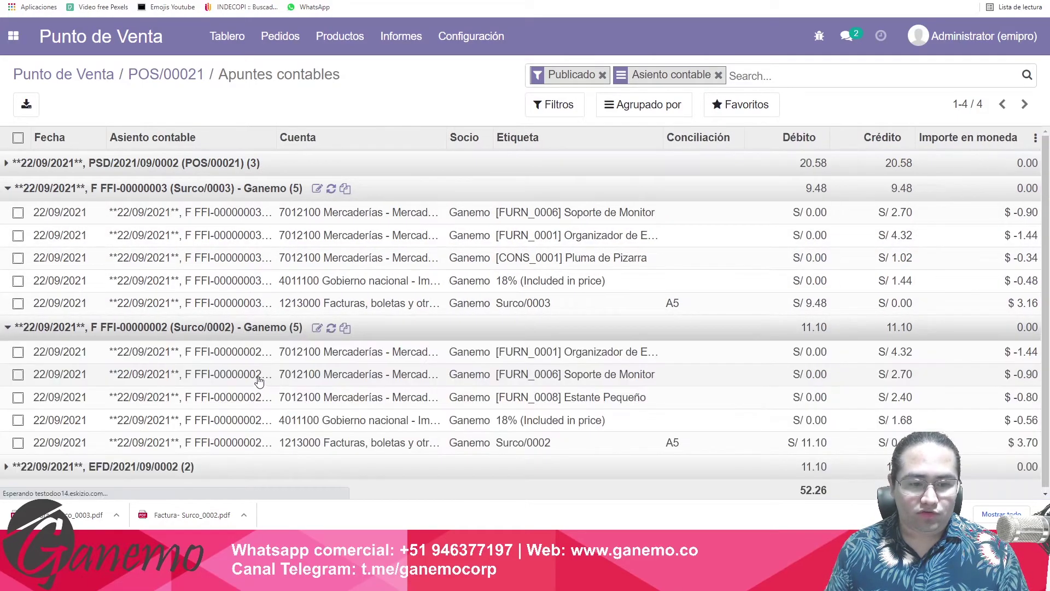
{"action": "left_click", "coordinate": [241, 464]}
{"action": "scroll", "coordinate": [257, 470], "scroll_direction": "down", "scroll_amount": 2}
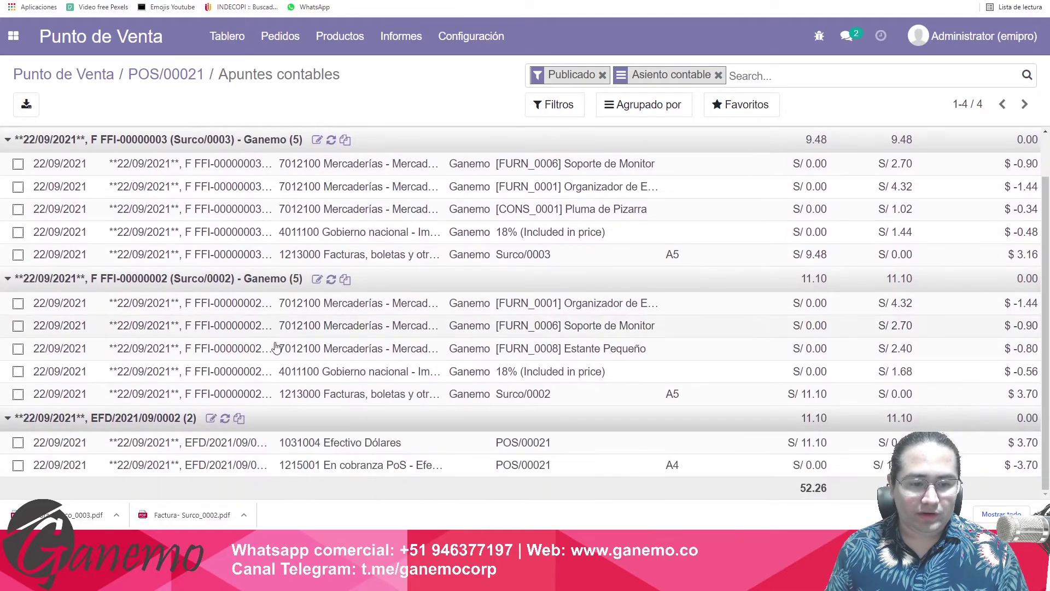
{"action": "scroll", "coordinate": [263, 471], "scroll_direction": "up", "scroll_amount": 2}
{"action": "left_click", "coordinate": [241, 170]}
{"action": "scroll", "coordinate": [356, 257], "scroll_direction": "down", "scroll_amount": 3}
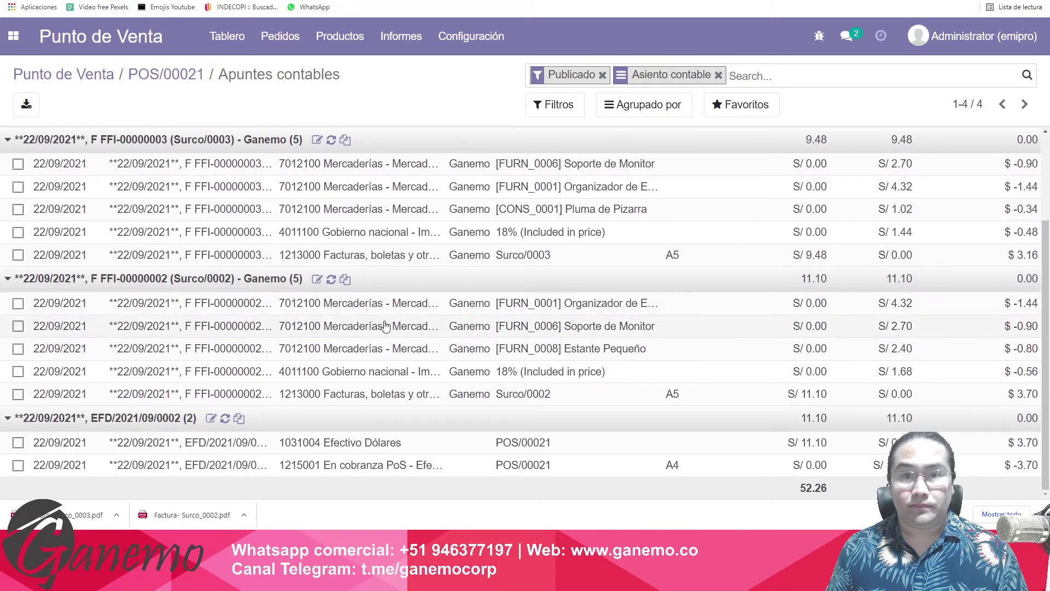
Step: Collapse the session's accounting entry groups and return to the Punto de Venta dashboard
{"action": "left_click", "coordinate": [358, 418]}
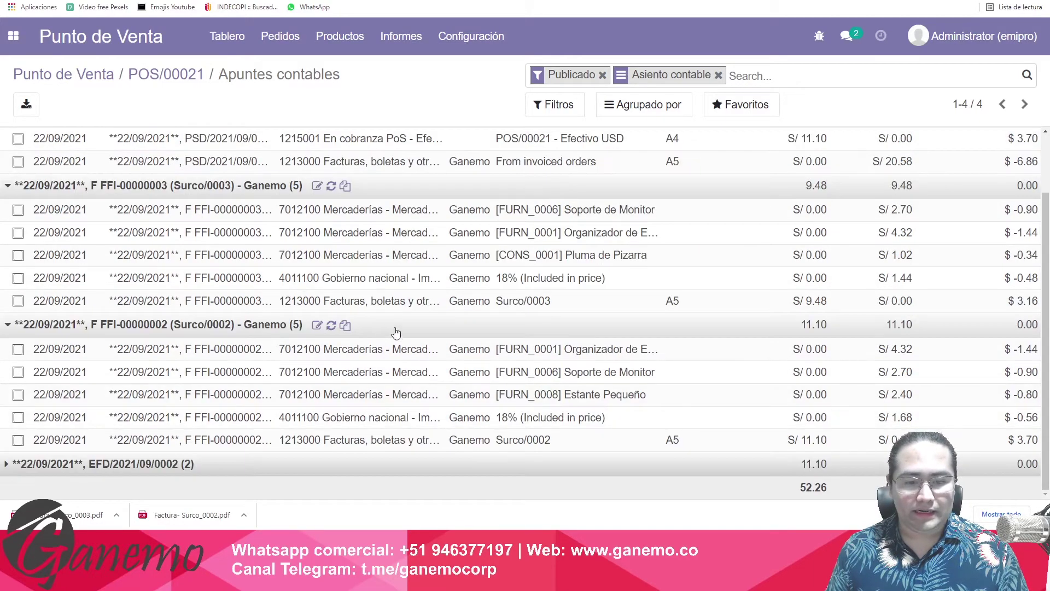
{"action": "left_click", "coordinate": [399, 327]}
{"action": "left_click", "coordinate": [386, 257]}
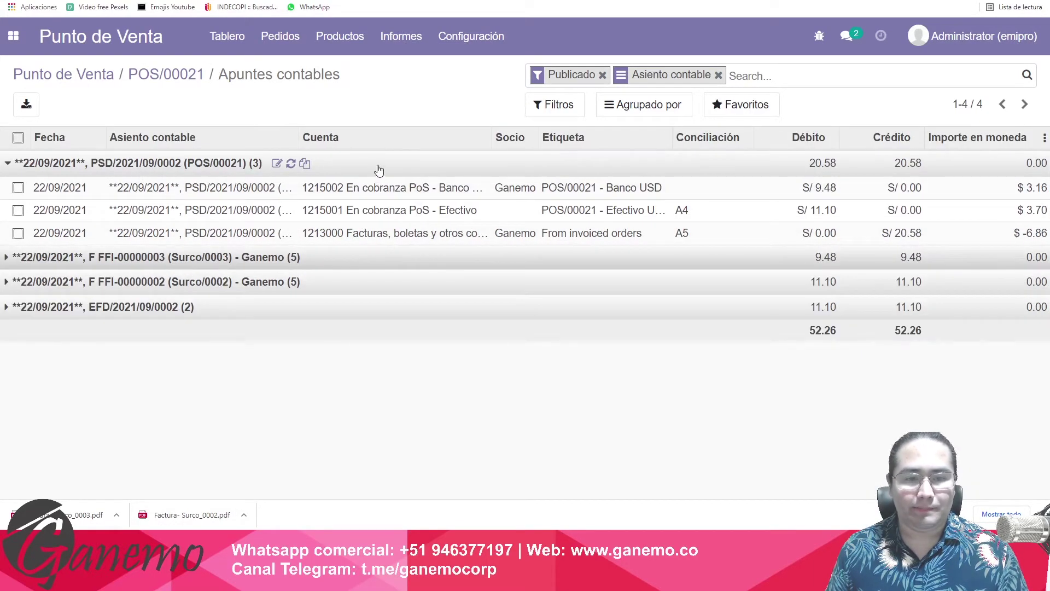
{"action": "left_click", "coordinate": [372, 167]}
{"action": "key", "text": "alt+Left"}
{"action": "key", "text": "alt+Left"}
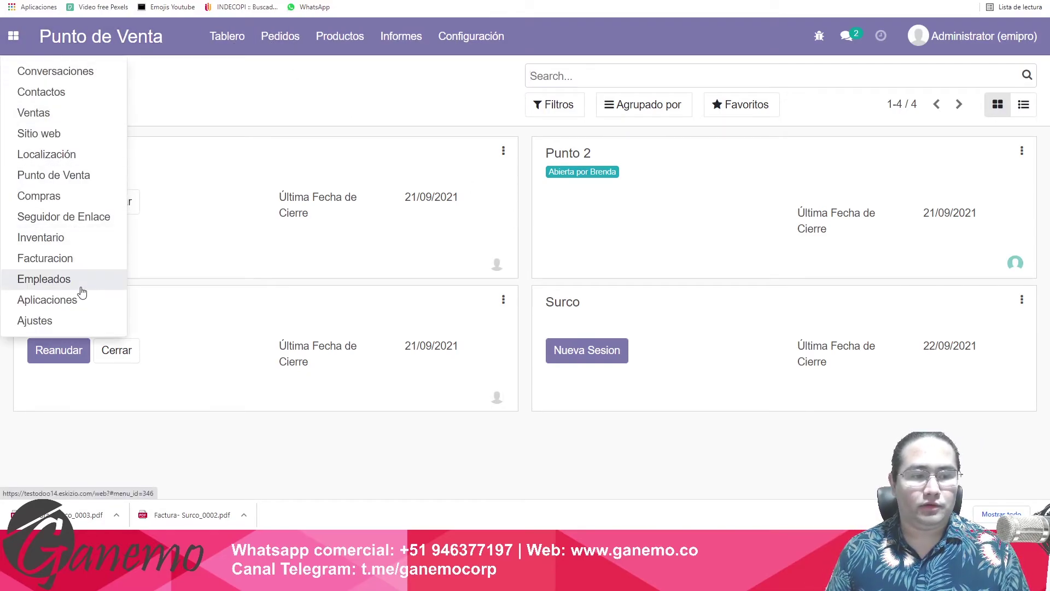
Step: Switch to Facturacion and open the POS/00021 cash register record of the Efectivo Dólares journal
{"action": "left_click", "coordinate": [74, 262]}
{"action": "scroll", "coordinate": [498, 336], "scroll_direction": "up", "scroll_amount": 5}
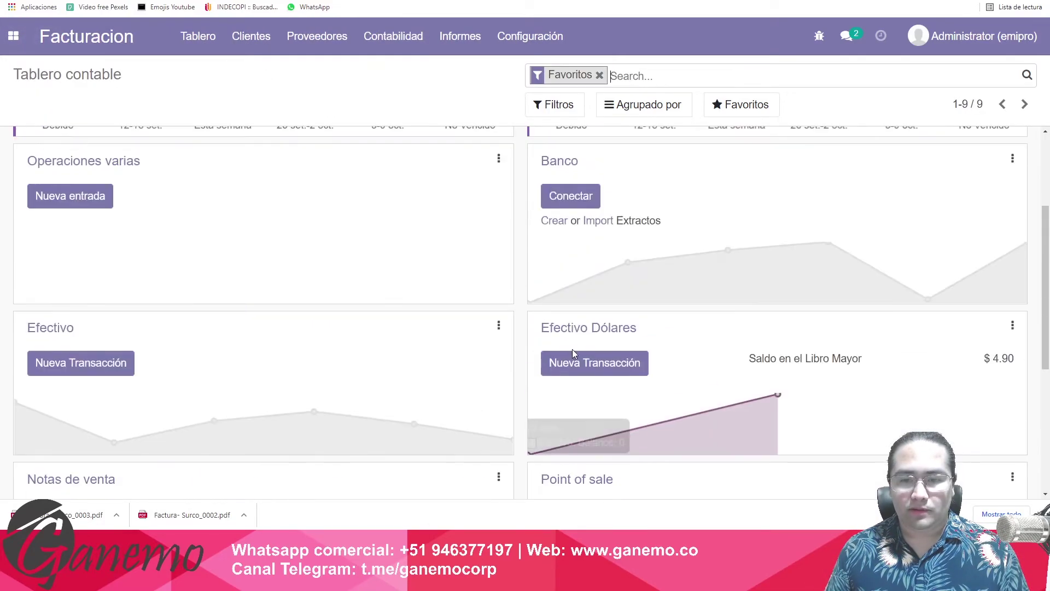
{"action": "left_click", "coordinate": [643, 323]}
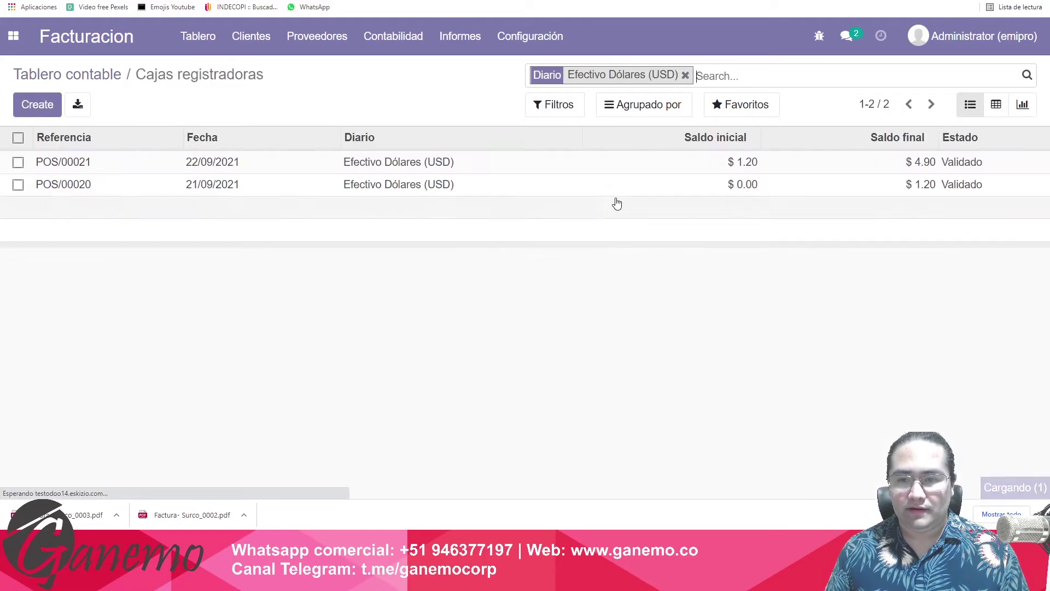
{"action": "left_click", "coordinate": [688, 163]}
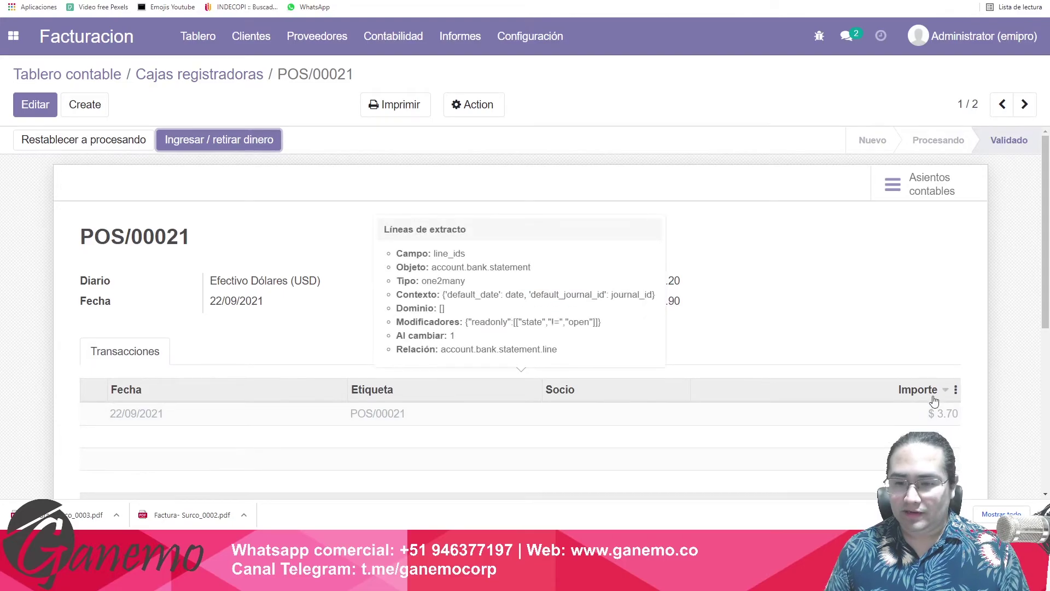
Step: Open the journal entry of the cash register record and examine its currency amounts, debits and credits
{"action": "left_click", "coordinate": [932, 182]}
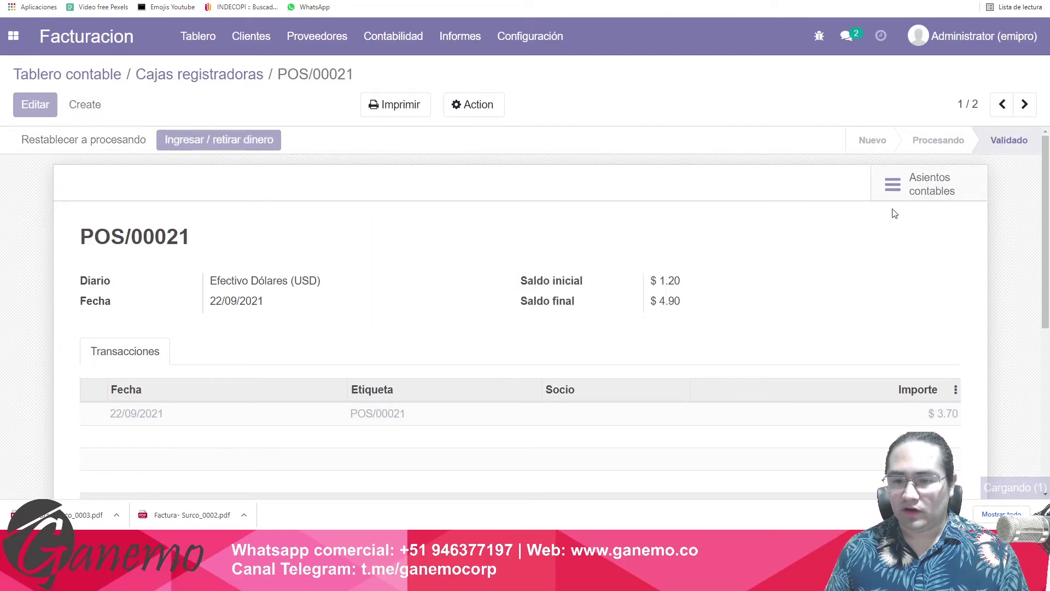
{"action": "left_click", "coordinate": [656, 163]}
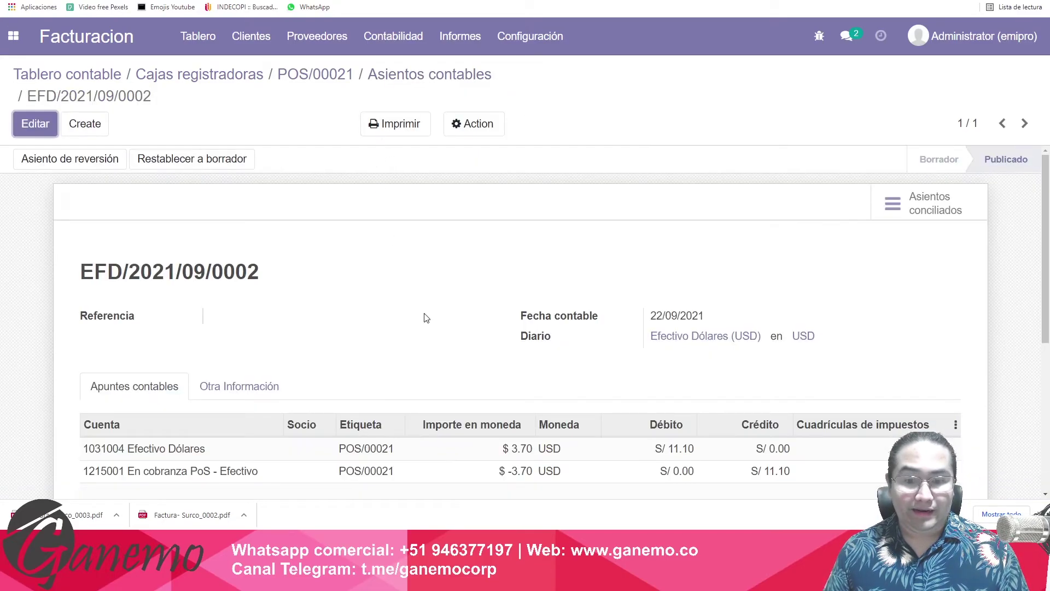
{"action": "scroll", "coordinate": [424, 312], "scroll_direction": "down", "scroll_amount": 4}
{"action": "scroll", "coordinate": [532, 258], "scroll_direction": "up", "scroll_amount": 1}
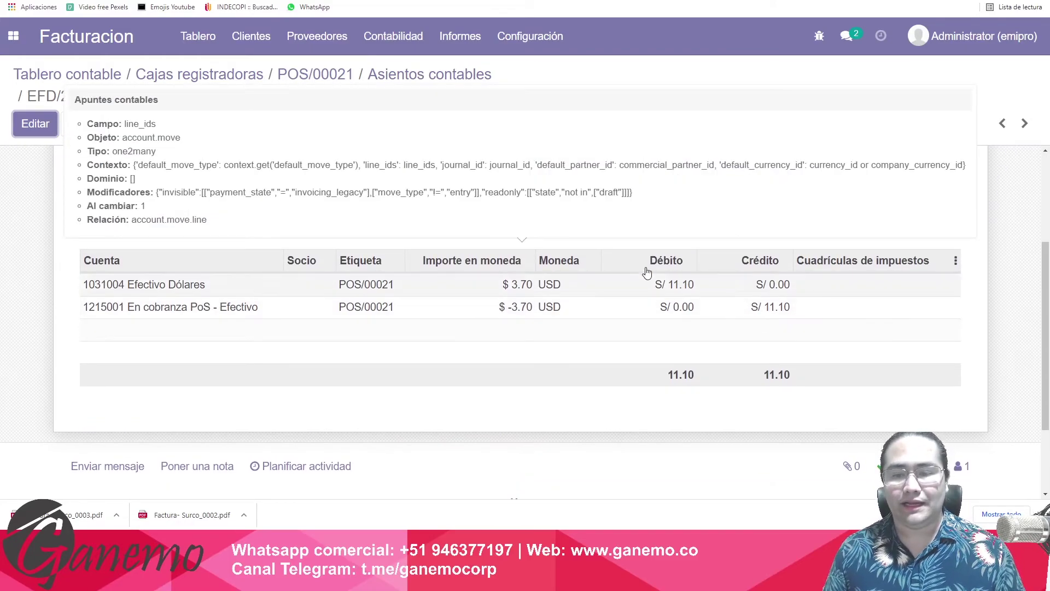
Step: Leave the journal entry and switch back to the Punto de Venta dashboard
{"action": "scroll", "coordinate": [436, 186], "scroll_direction": "up", "scroll_amount": 3}
{"action": "left_click", "coordinate": [87, 76]}
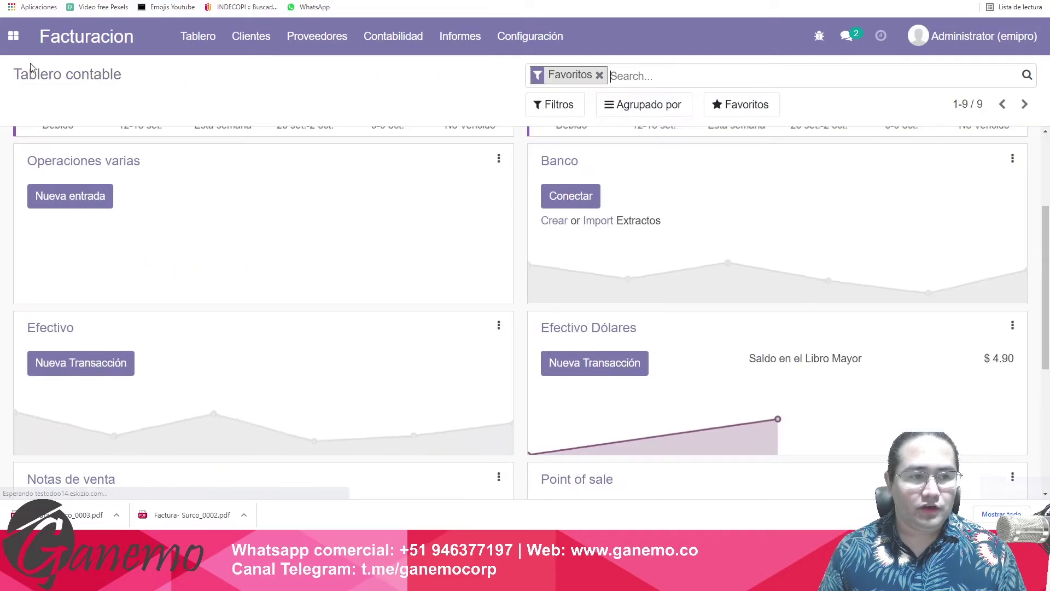
{"action": "left_click", "coordinate": [13, 36]}
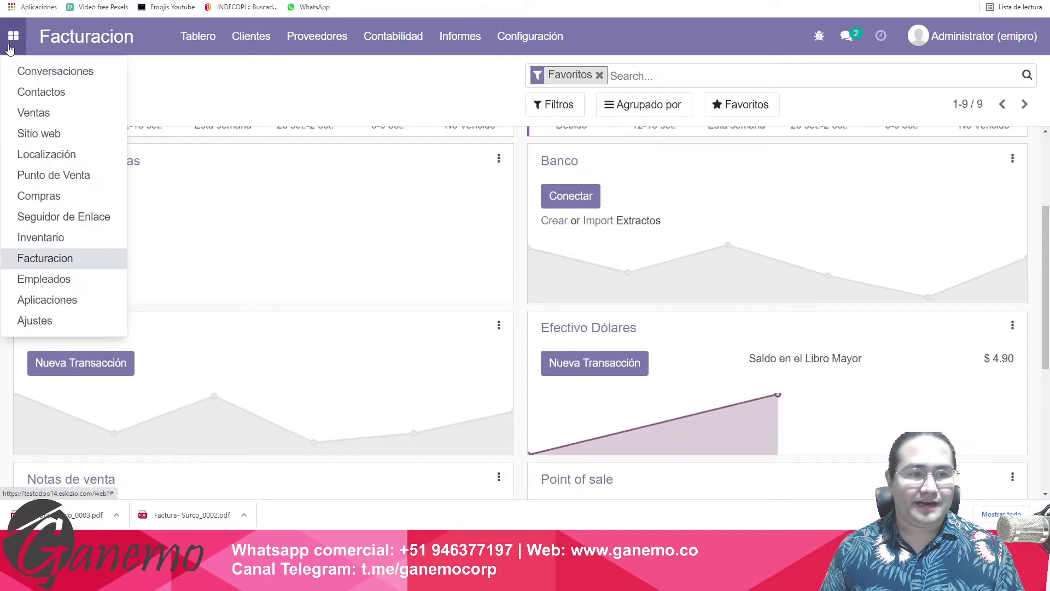
{"action": "left_click", "coordinate": [82, 175]}
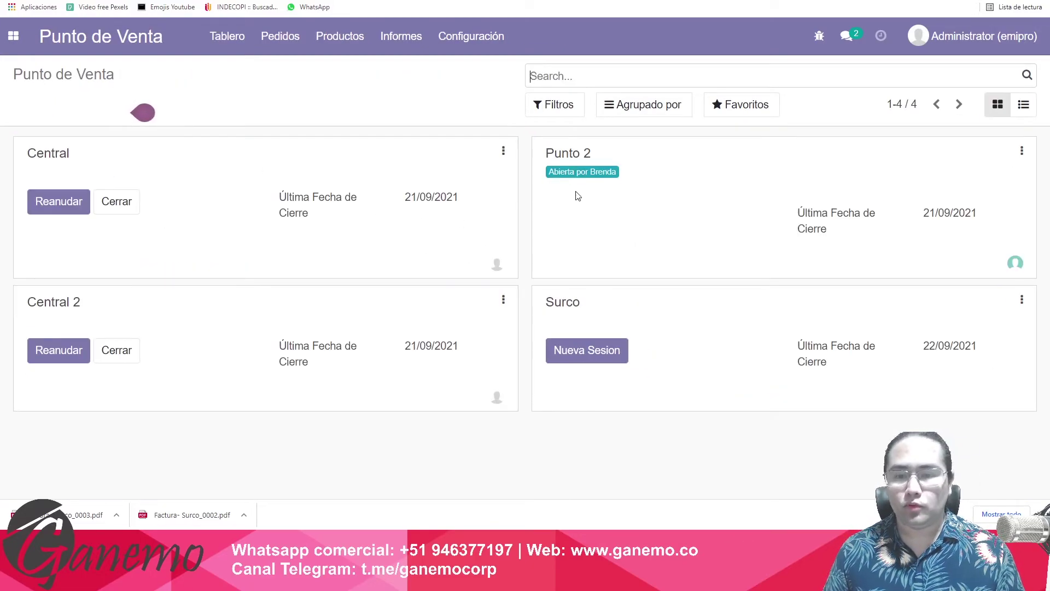